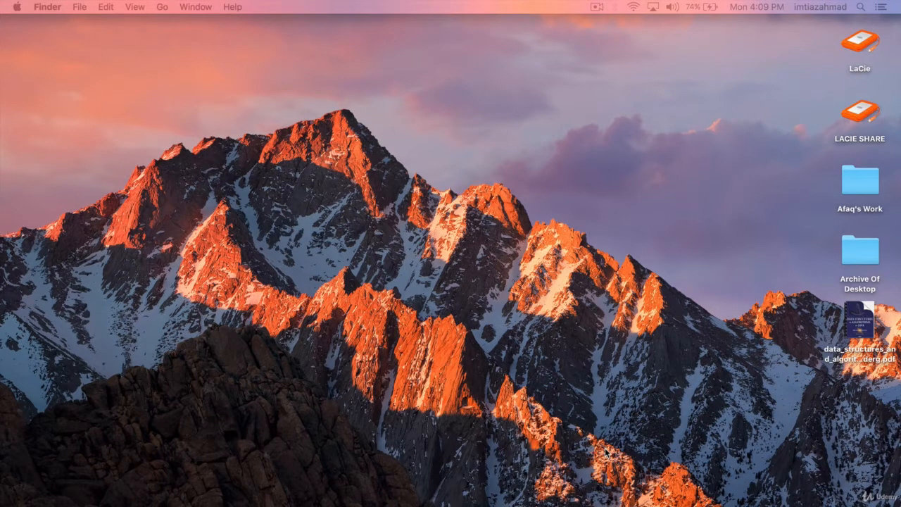
- Open Terminal, reposition its window on the desktop, and run the java command to check for a Java installation
{"action": "key", "text": "super+space"}
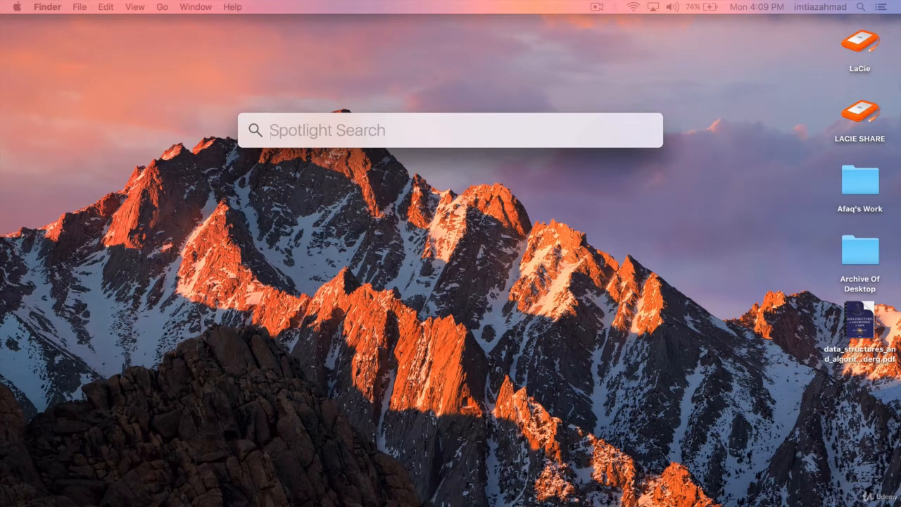
{"action": "type", "text": "term"}
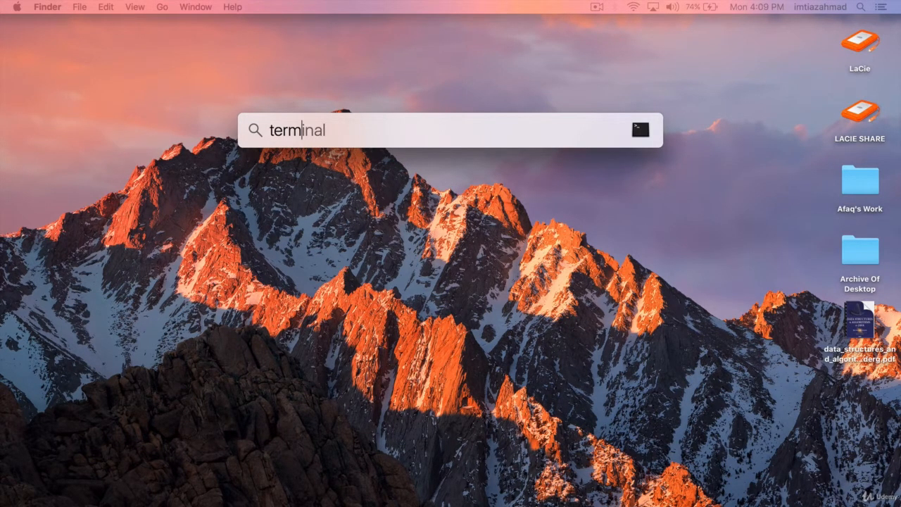
{"action": "key", "text": "Return"}
{"action": "left_click_drag", "start_coordinate": [386, 86], "coordinate": [491, 117]}
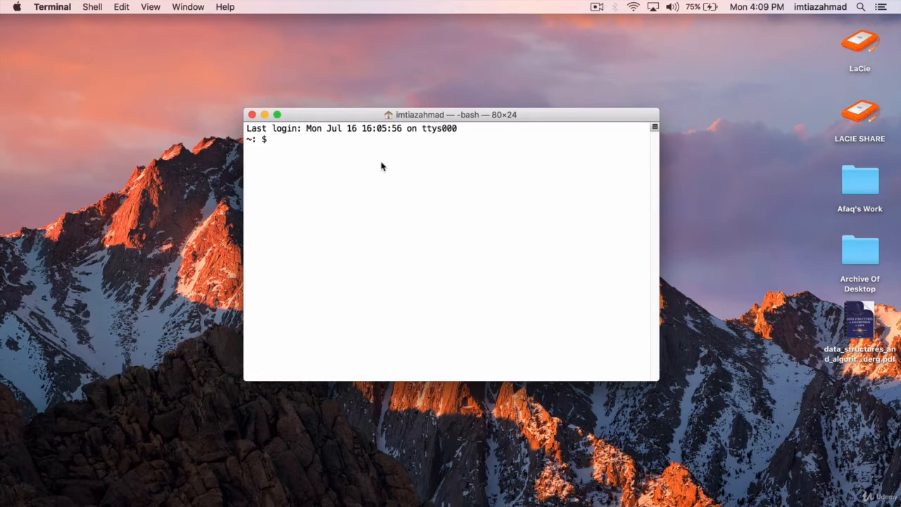
{"action": "type", "text": "java"}
{"action": "key", "text": "Return"}
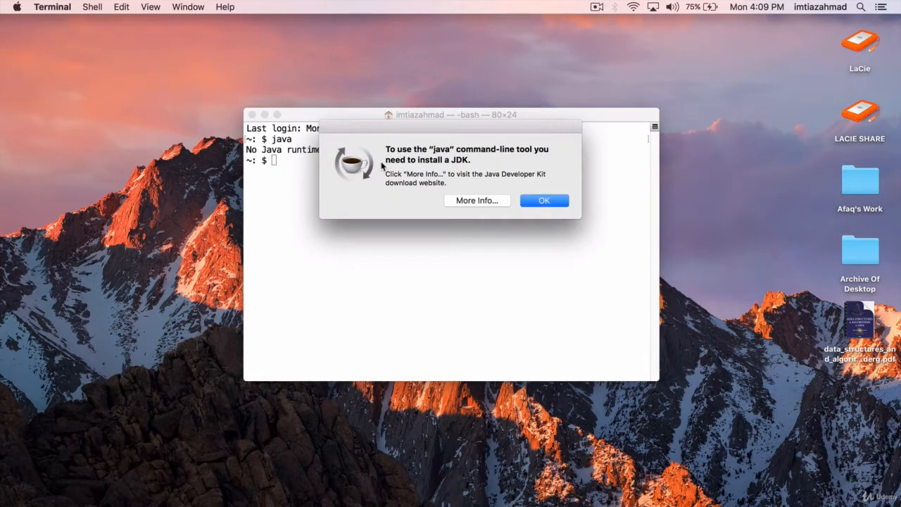
- Move the JDK prompt aside to read the Terminal output, and open the Java Developer Kit download website from the prompt
{"action": "left_click_drag", "start_coordinate": [429, 131], "coordinate": [426, 197]}
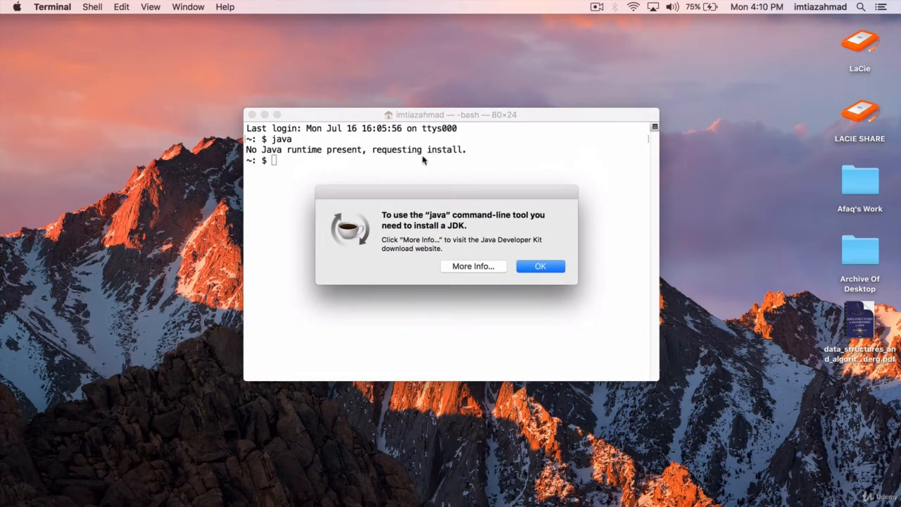
{"action": "left_click_drag", "start_coordinate": [439, 200], "coordinate": [442, 139]}
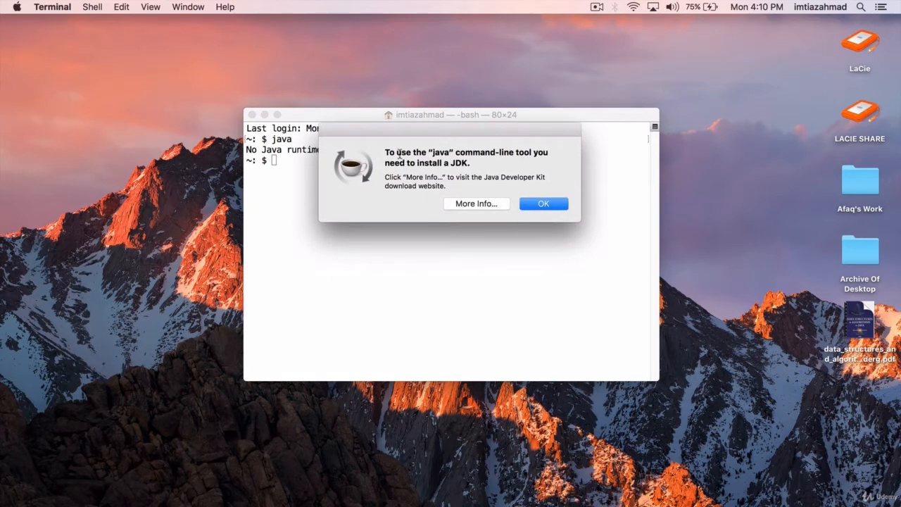
{"action": "left_click", "coordinate": [475, 204]}
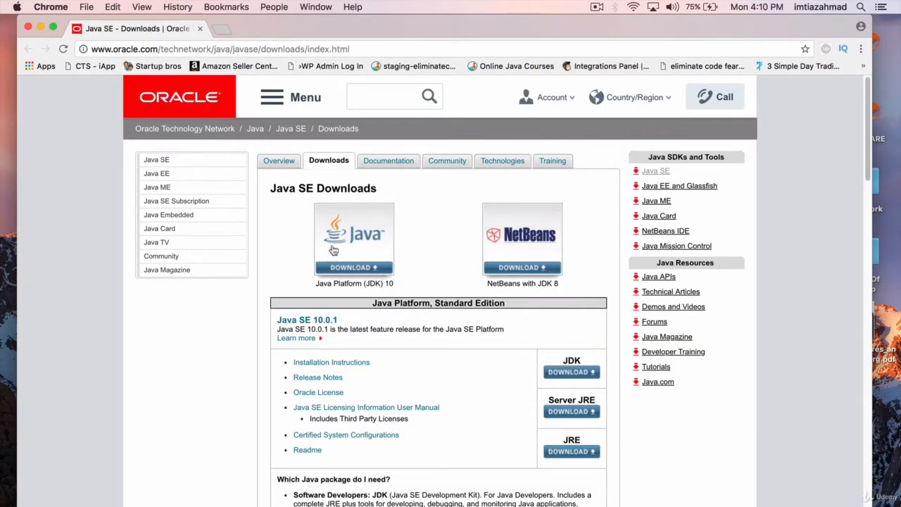
- On the Java SE Downloads page, open the download page for Java Platform (JDK) 10
{"action": "left_click_drag", "start_coordinate": [271, 189], "coordinate": [376, 186]}
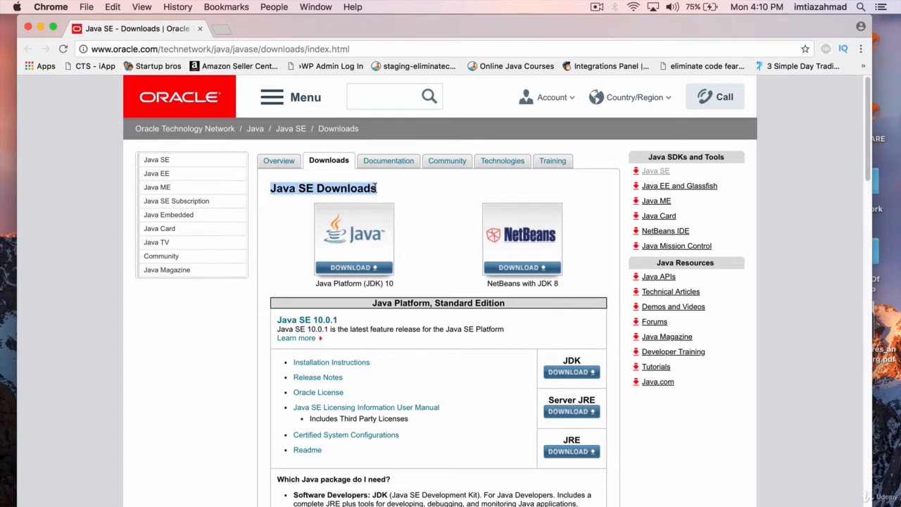
{"action": "double_click", "coordinate": [306, 188]}
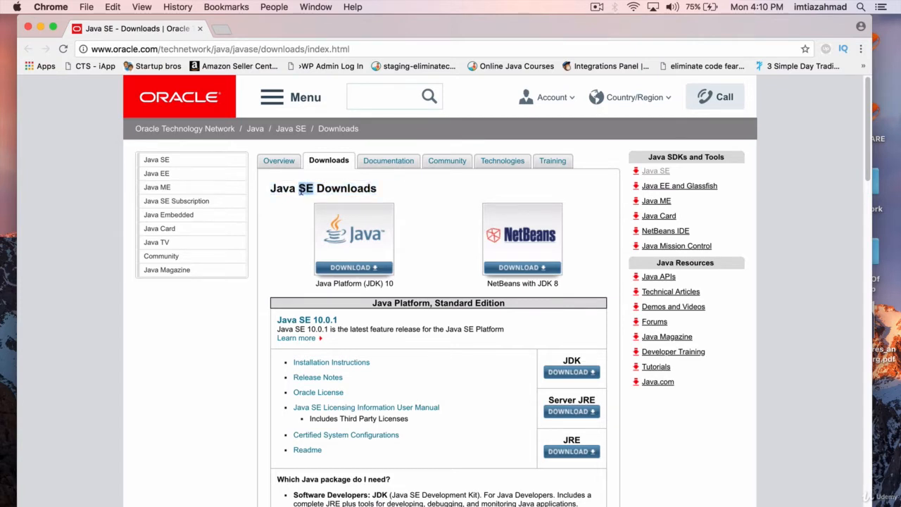
{"action": "left_click", "coordinate": [398, 187]}
{"action": "double_click", "coordinate": [373, 282]}
{"action": "left_click", "coordinate": [368, 284]}
{"action": "double_click", "coordinate": [371, 284]}
{"action": "left_click", "coordinate": [366, 271]}
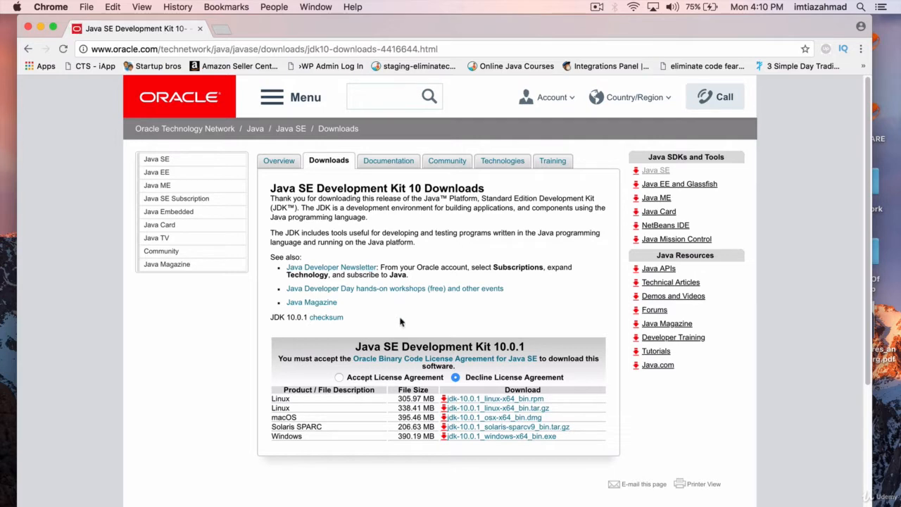
- Accept the Java SE license agreement and save the macOS installer jdk-10.0.1_osx-x64_bin.dmg to the Desktop
{"action": "left_click", "coordinate": [340, 378]}
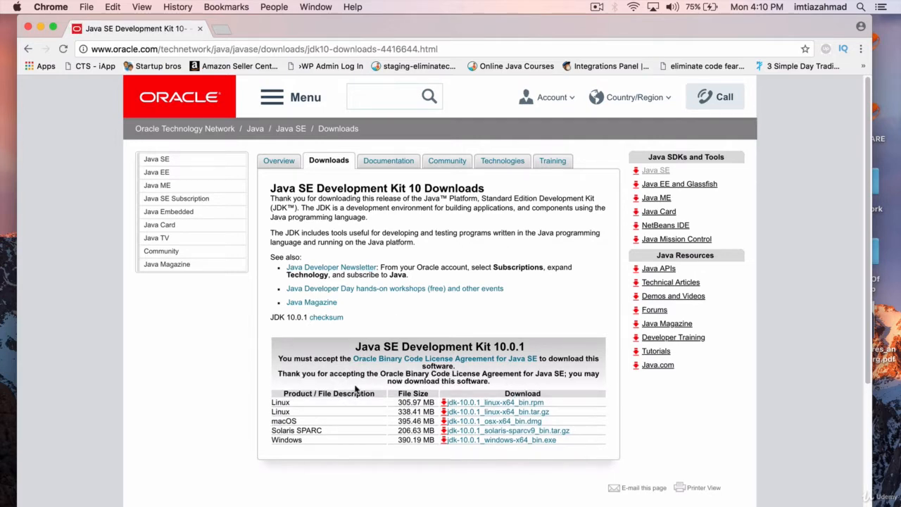
{"action": "scroll", "coordinate": [355, 392], "scroll_direction": "down", "scroll_amount": 1}
{"action": "scroll", "coordinate": [345, 412], "scroll_direction": "down", "scroll_amount": 1}
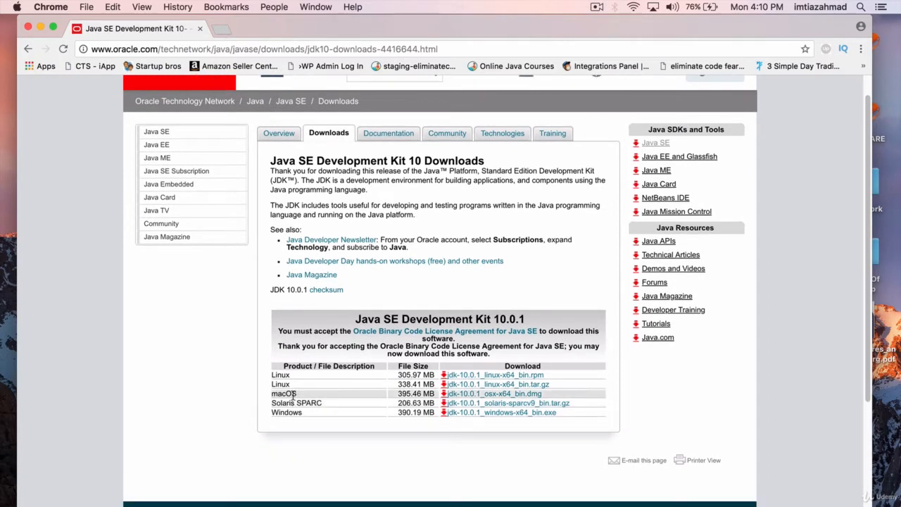
{"action": "left_click_drag", "start_coordinate": [296, 394], "coordinate": [274, 398]}
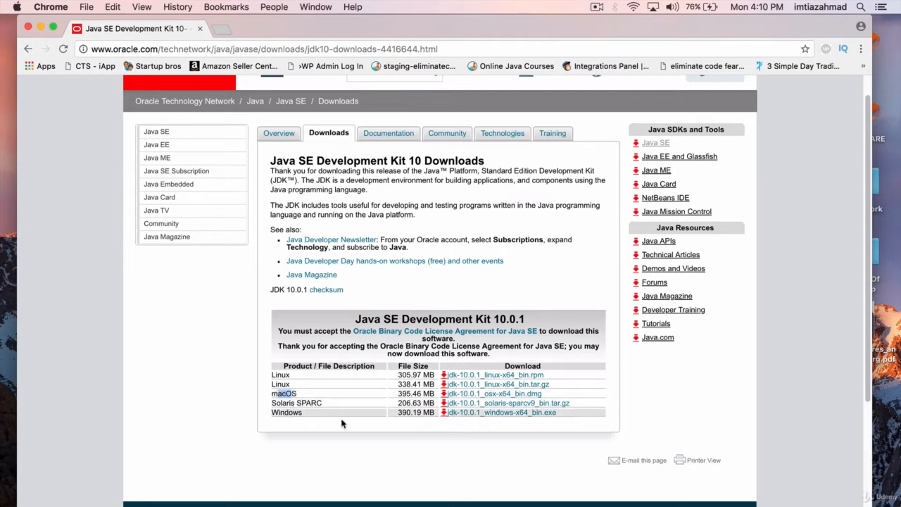
{"action": "left_click", "coordinate": [317, 402]}
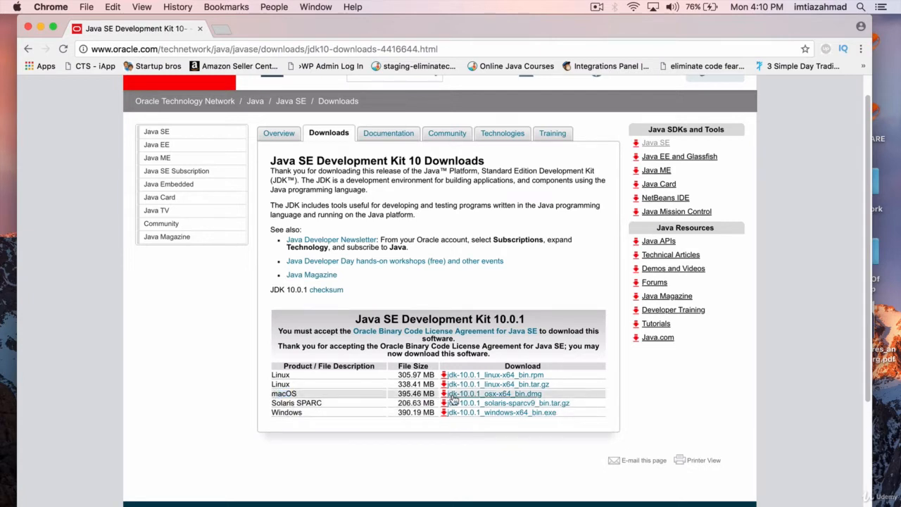
{"action": "left_click", "coordinate": [516, 400]}
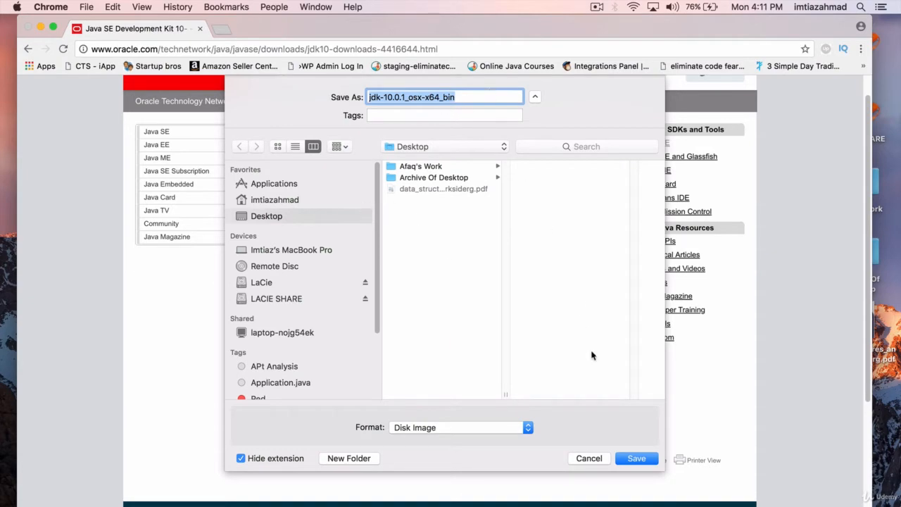
{"action": "left_click", "coordinate": [636, 458]}
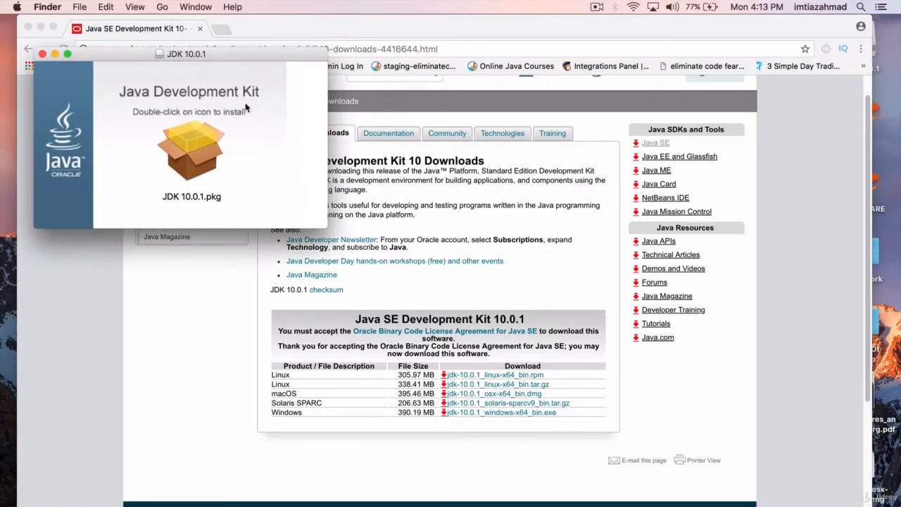
- Launch the JDK 10.0.1.pkg installer and start the standard installation
{"action": "left_click", "coordinate": [184, 157]}
{"action": "double_click", "coordinate": [194, 147]}
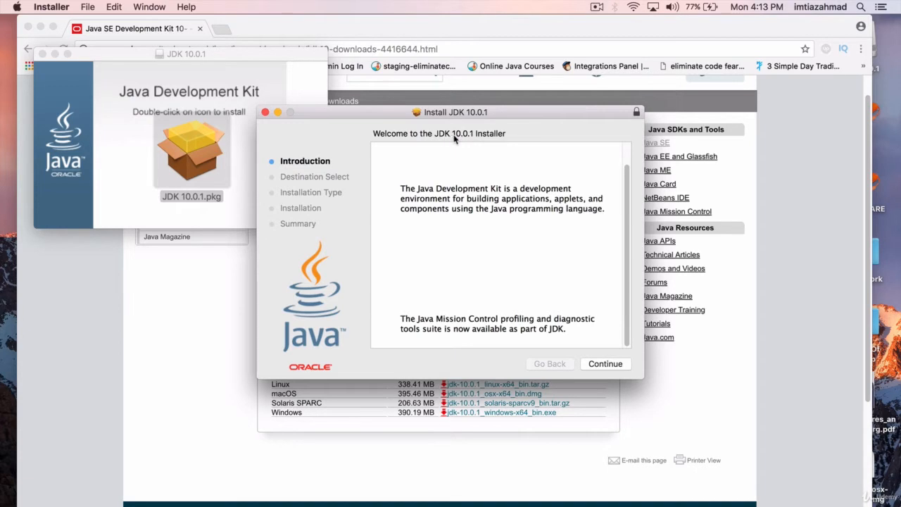
{"action": "left_click", "coordinate": [603, 364]}
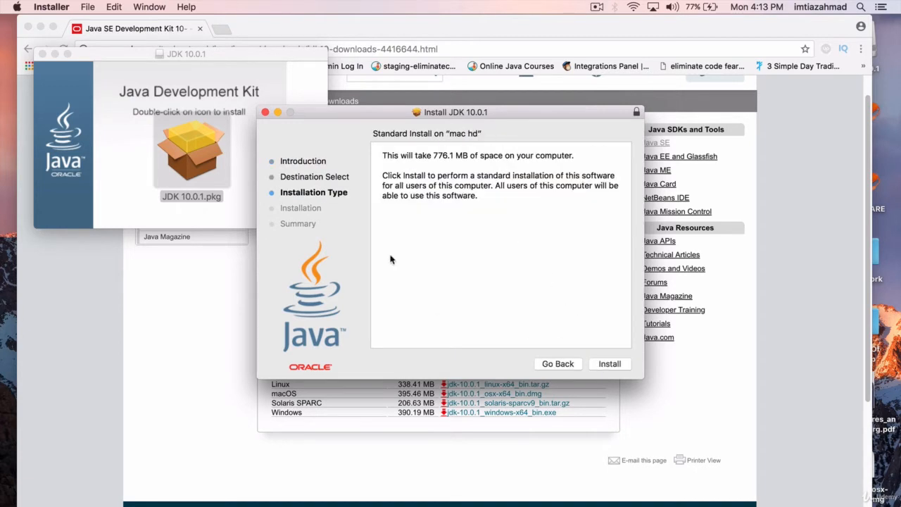
{"action": "left_click", "coordinate": [604, 364]}
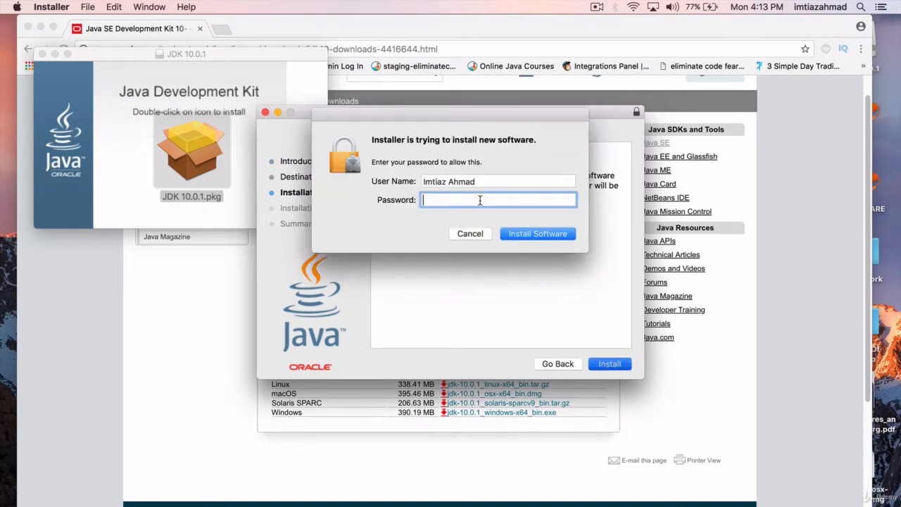
- Authorise the JDK installation with the account password, and close the installer and the JDK 10.0.1 window once it completes
{"action": "type", "text": "••••••••"}
{"action": "left_click", "coordinate": [539, 233]}
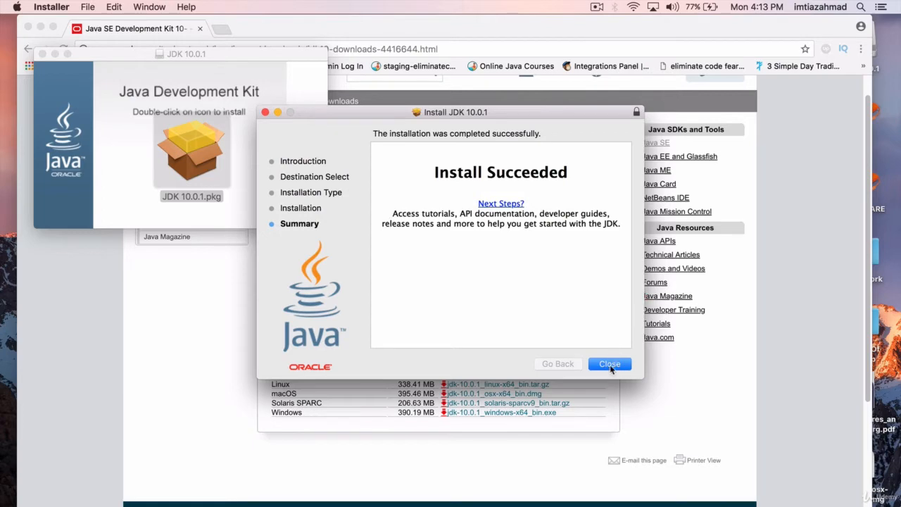
{"action": "left_click", "coordinate": [609, 364]}
{"action": "left_click", "coordinate": [42, 54]}
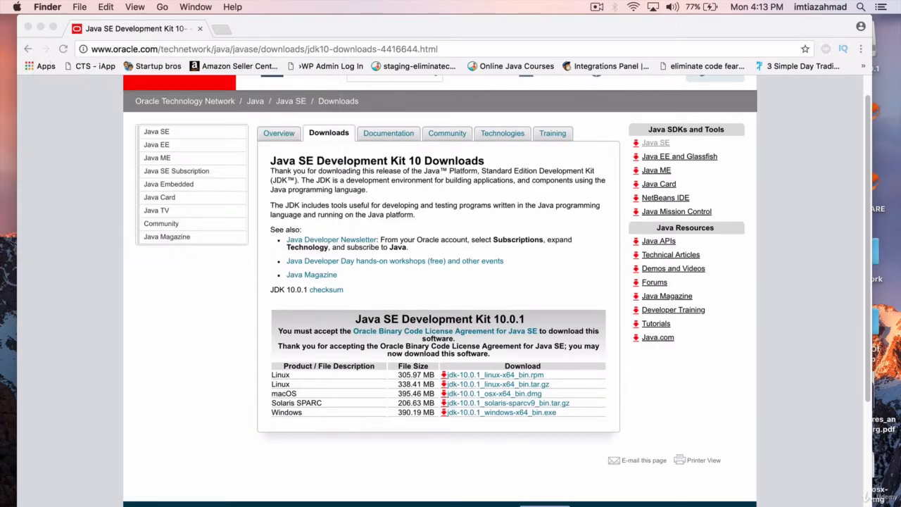
- Return to Terminal, run the java command again, and look through its usage output
{"action": "left_click", "coordinate": [545, 505]}
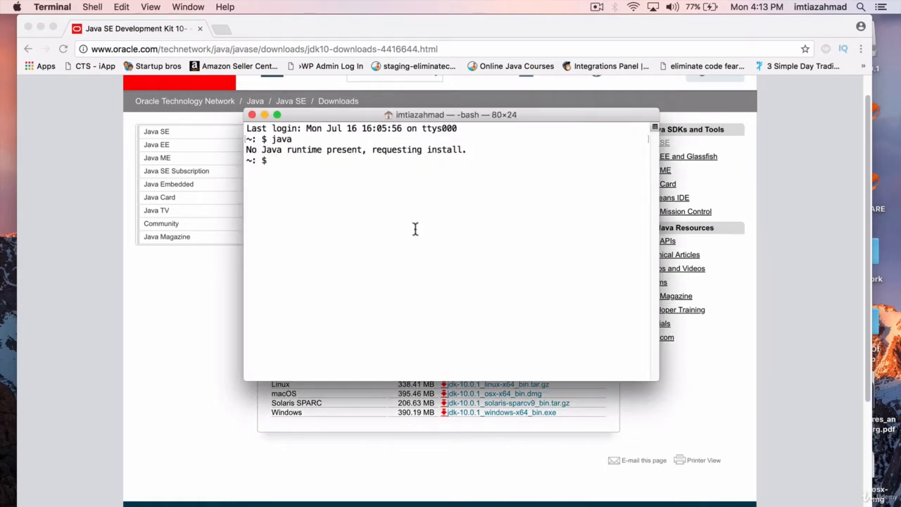
{"action": "type", "text": "java"}
{"action": "key", "text": "Return"}
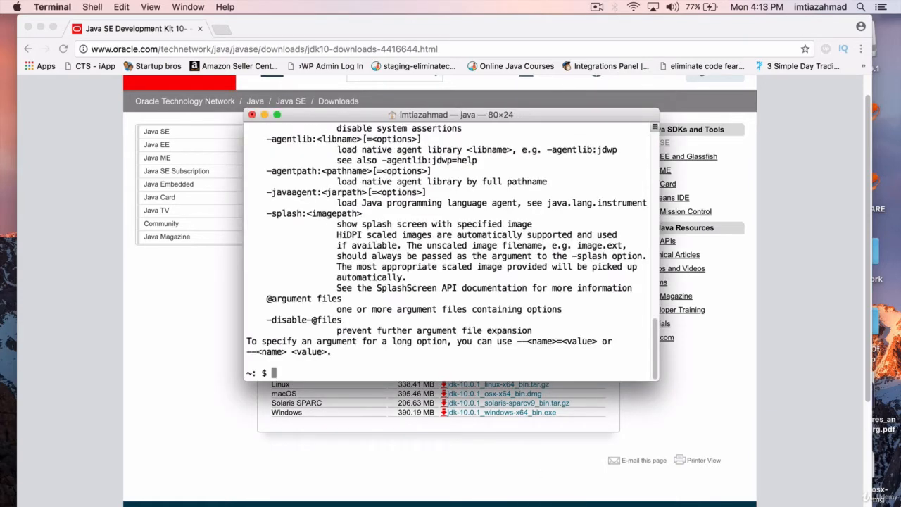
{"action": "scroll", "coordinate": [347, 215], "scroll_direction": "up", "scroll_amount": 10}
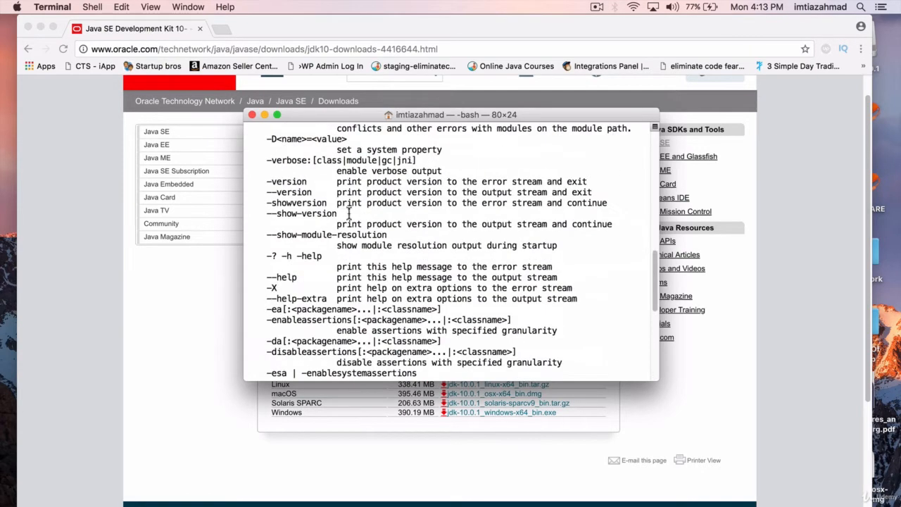
{"action": "scroll", "coordinate": [347, 215], "scroll_direction": "up", "scroll_amount": 5}
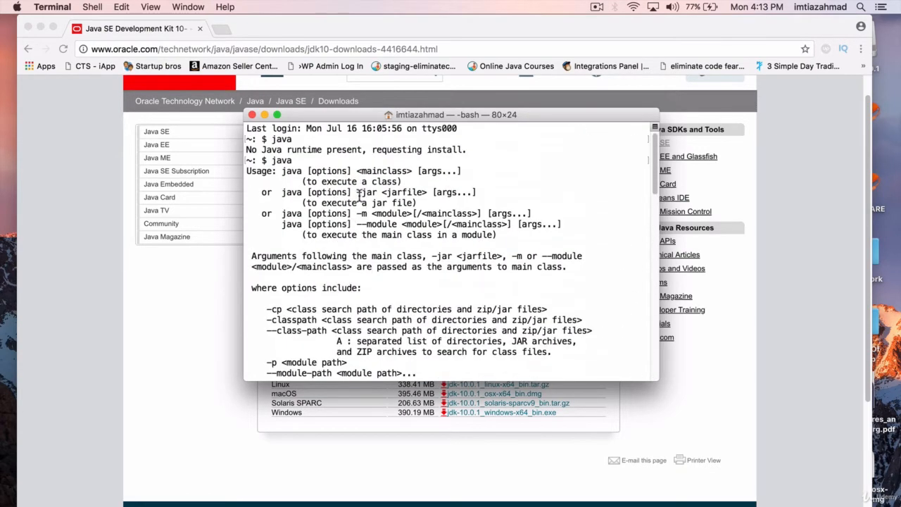
{"action": "scroll", "coordinate": [355, 261], "scroll_direction": "down", "scroll_amount": 15}
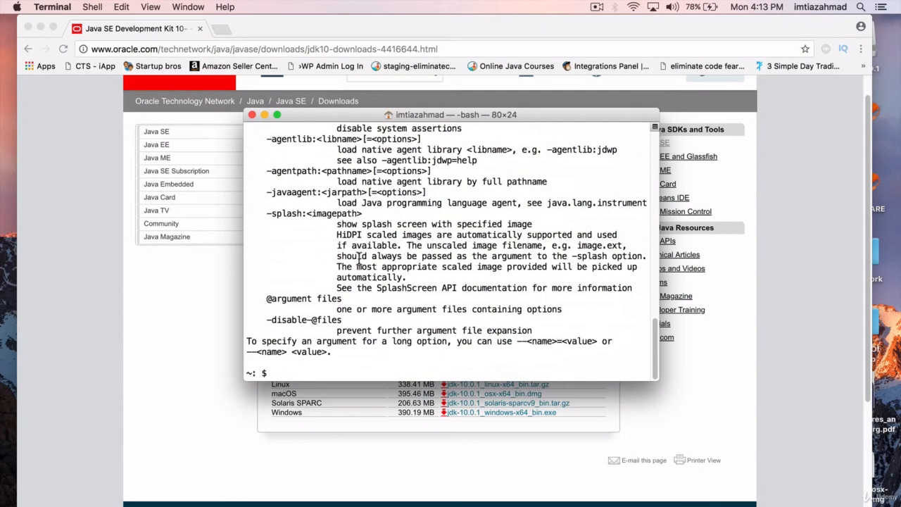
- Check the installed Java version with java -version, and close the Terminal window
{"action": "type", "text": "java -version"}
{"action": "key", "text": "Return"}
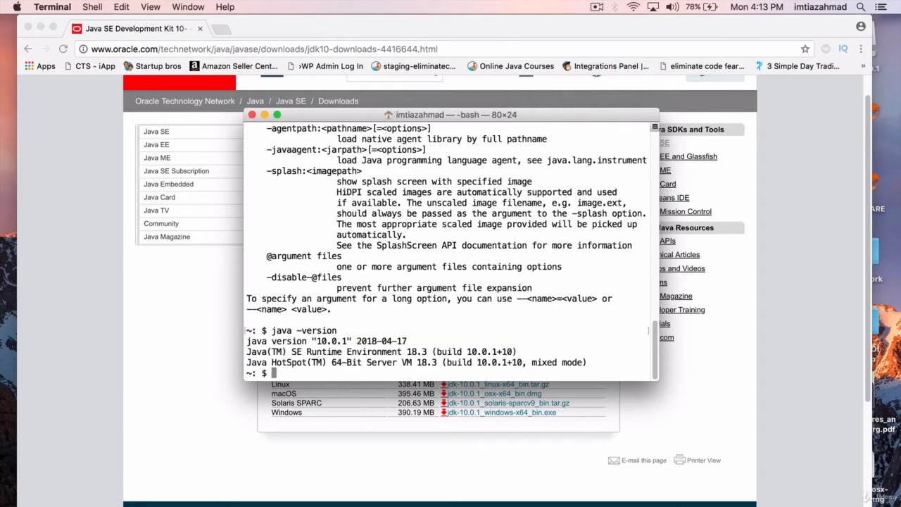
{"action": "left_click_drag", "start_coordinate": [311, 340], "coordinate": [356, 343]}
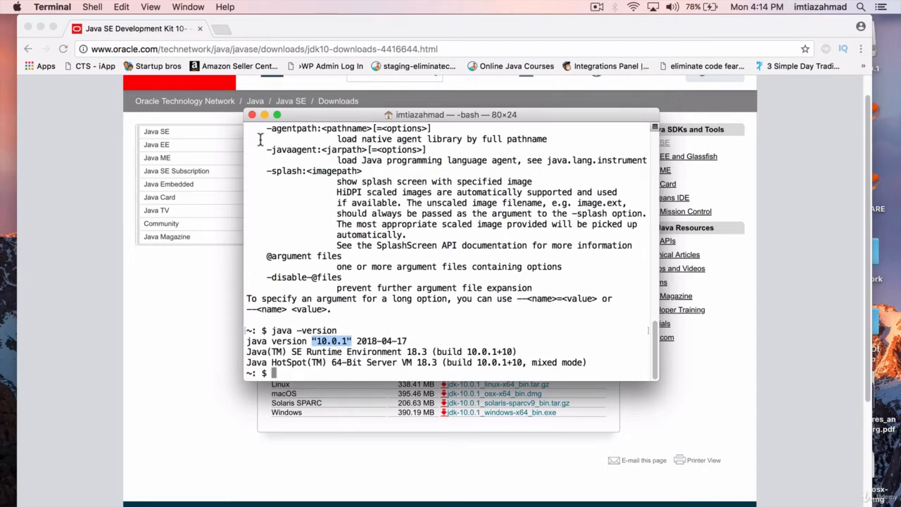
{"action": "left_click", "coordinate": [252, 115]}
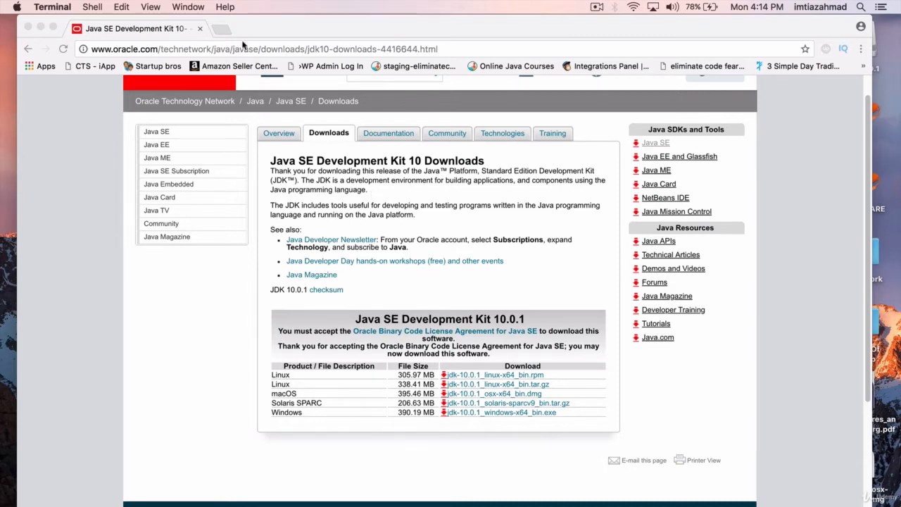
- Search Google for "eclipse download" in a new Chrome tab and open the Eclipse Foundation's Eclipse Downloads page
{"action": "left_click", "coordinate": [221, 28]}
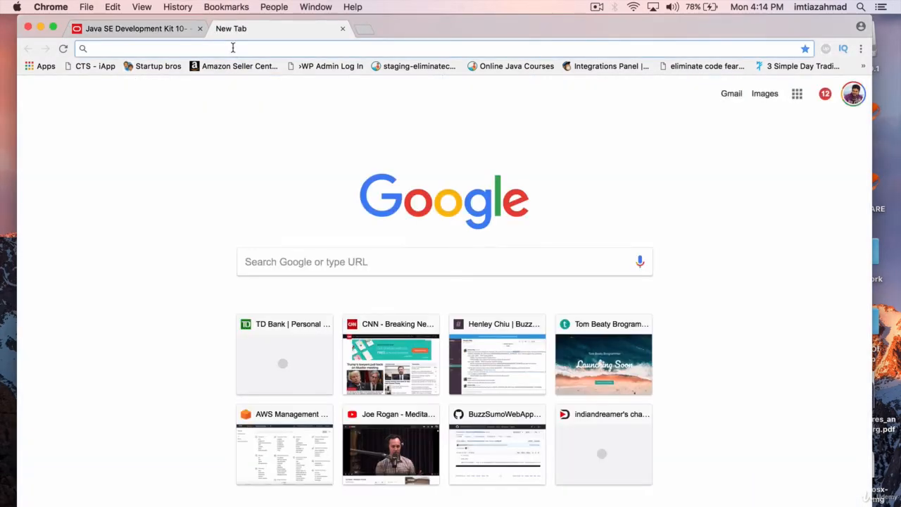
{"action": "type", "text": "eclip"}
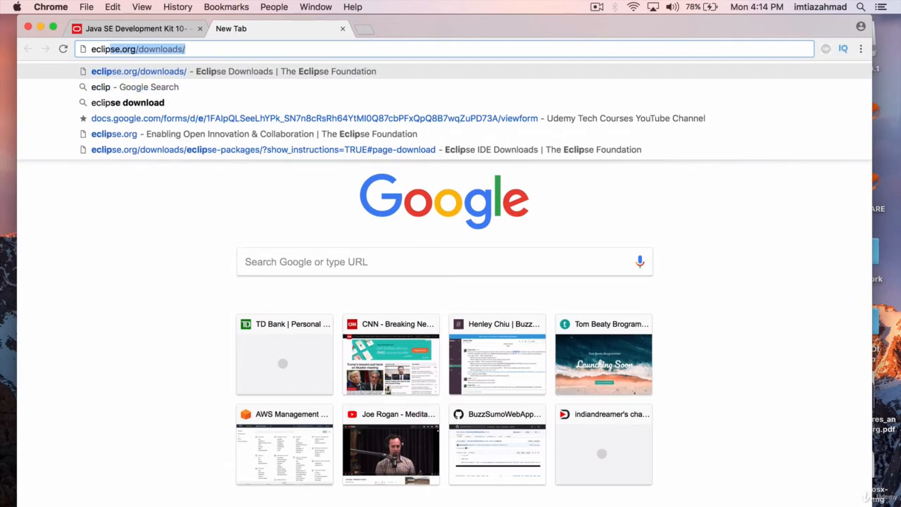
{"action": "type", "text": "se download"}
{"action": "key", "text": "Return"}
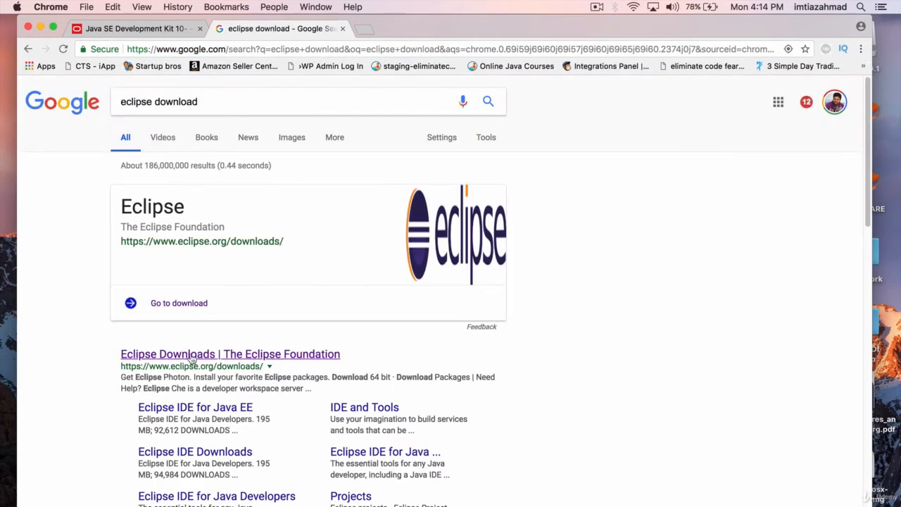
{"action": "left_click", "coordinate": [230, 357]}
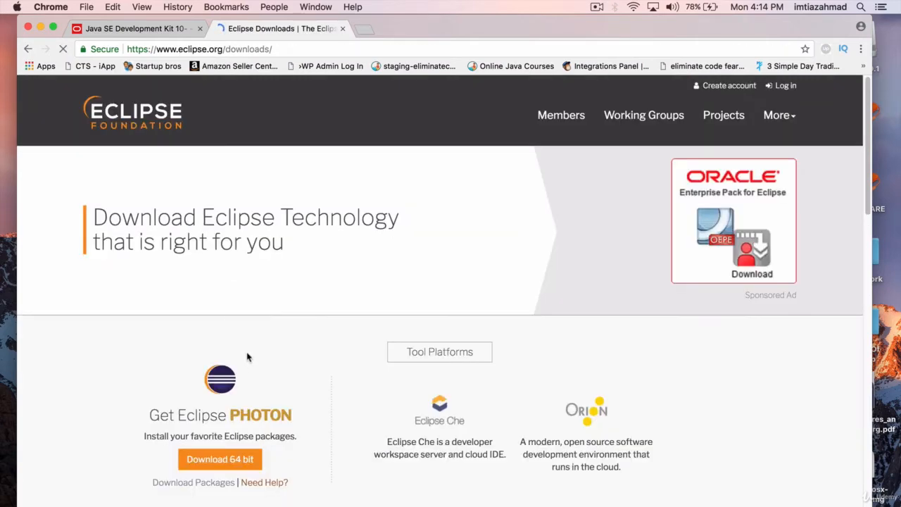
- Download the 64-bit Eclipse Photon installer from the offered mirror and save eclipse-inst-mac64.tar.gz to the Desktop
{"action": "scroll", "coordinate": [253, 282], "scroll_direction": "down", "scroll_amount": 1}
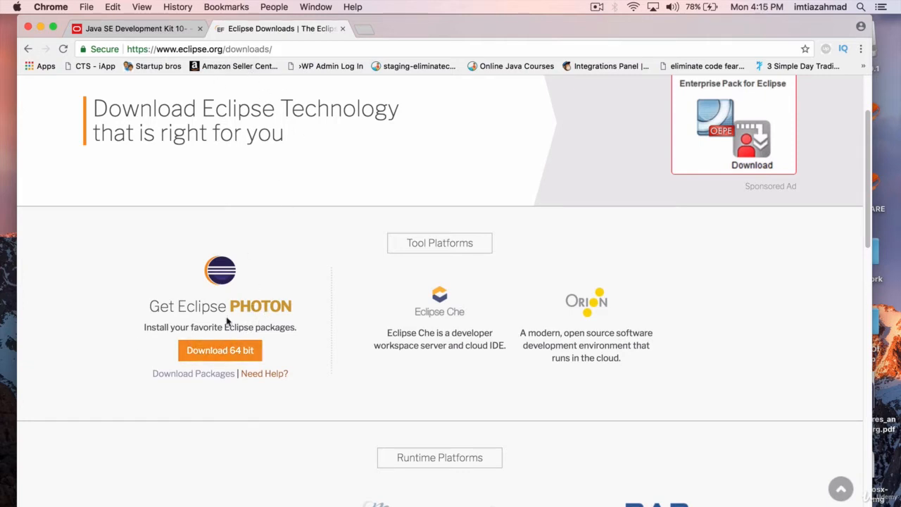
{"action": "left_click", "coordinate": [226, 354]}
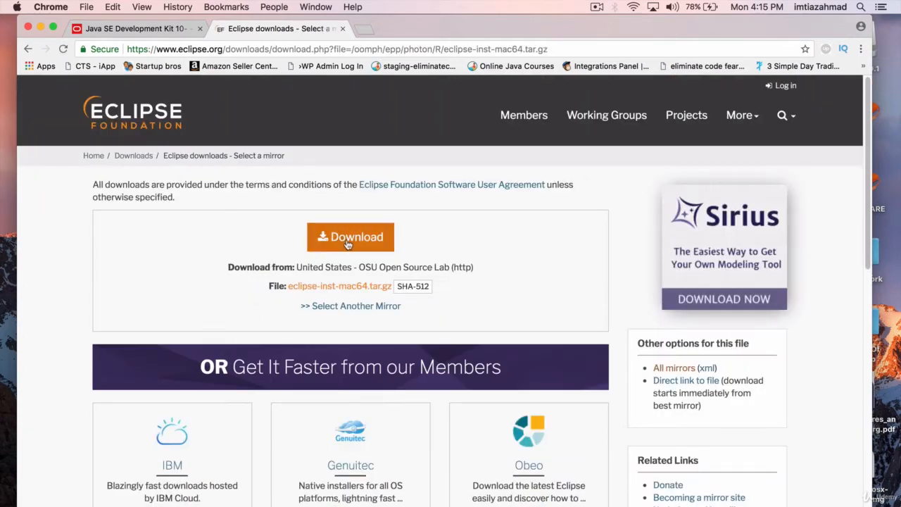
{"action": "left_click", "coordinate": [348, 241]}
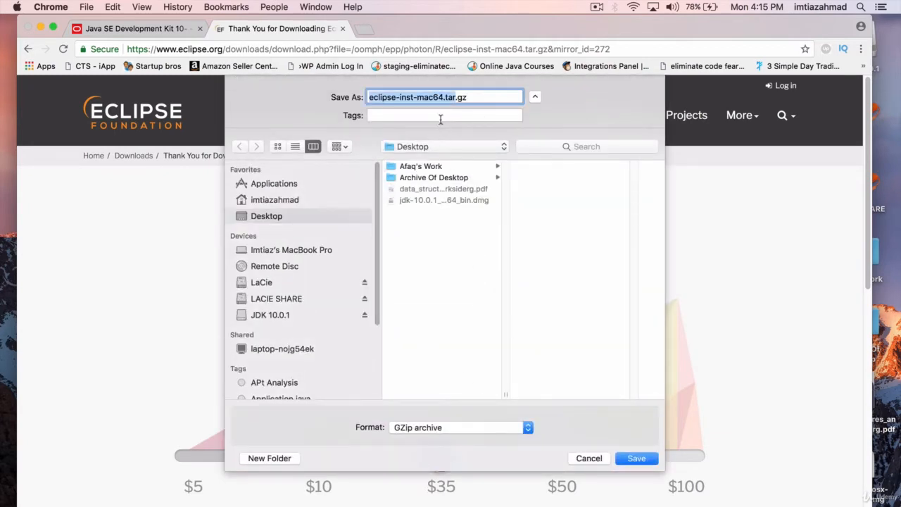
{"action": "left_click", "coordinate": [635, 459]}
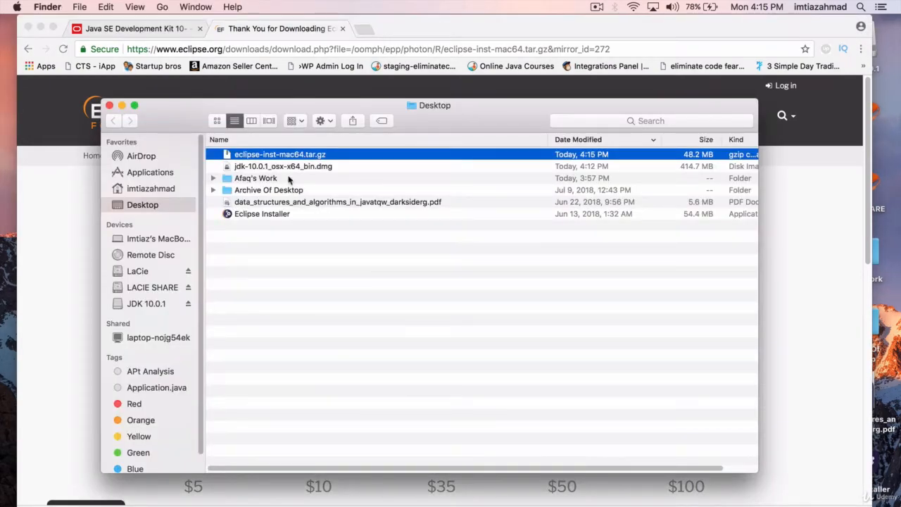
- Launch the extracted Eclipse Installer from the Desktop folder and allow the downloaded application to open
{"action": "left_click", "coordinate": [259, 218]}
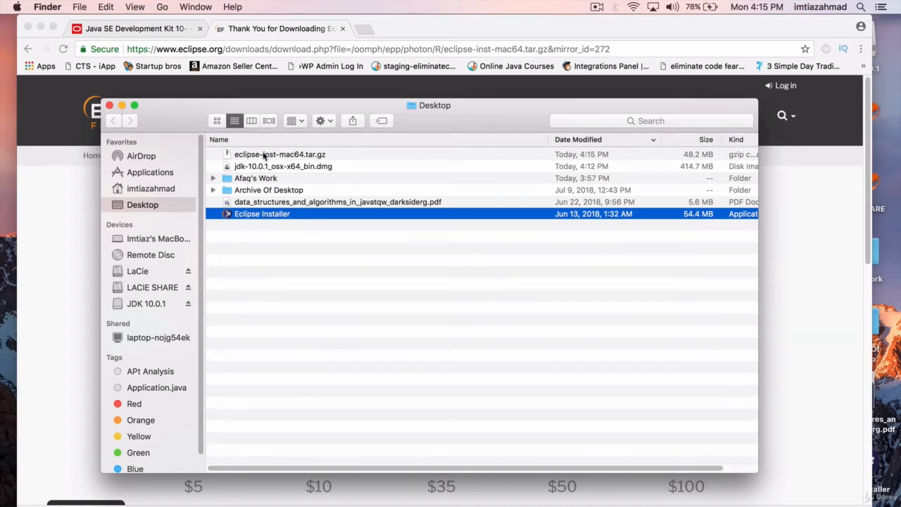
{"action": "left_click", "coordinate": [264, 154]}
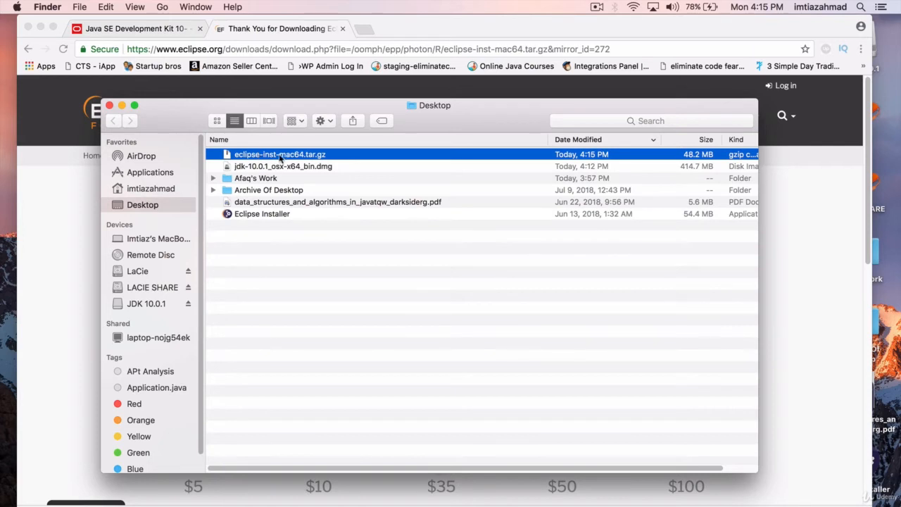
{"action": "left_click", "coordinate": [257, 217]}
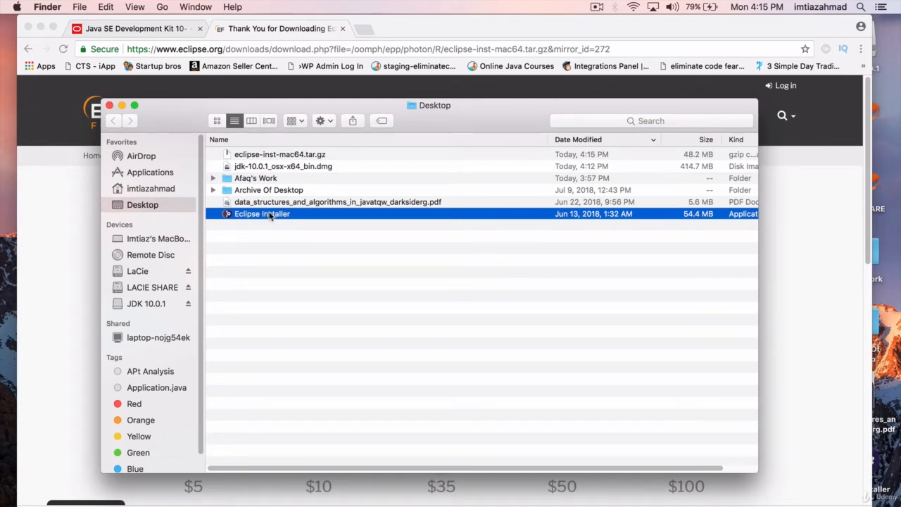
{"action": "double_click", "coordinate": [269, 216]}
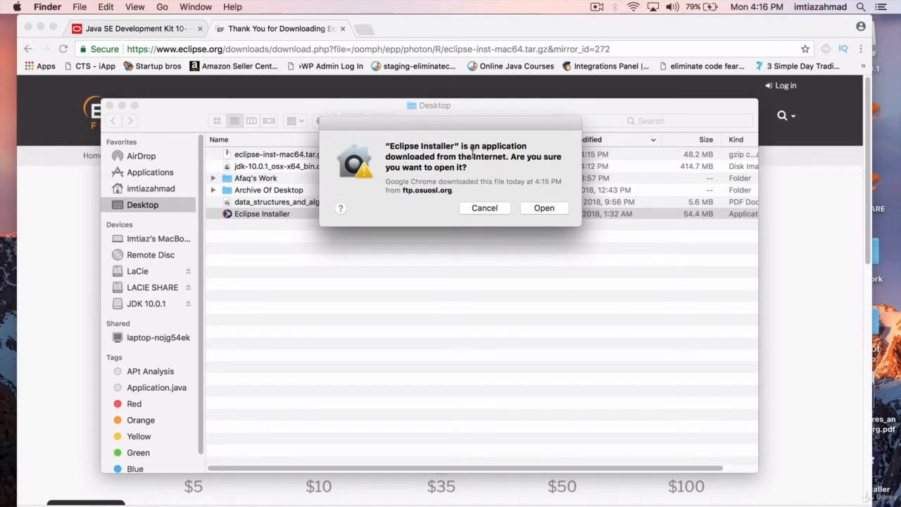
{"action": "left_click", "coordinate": [543, 208]}
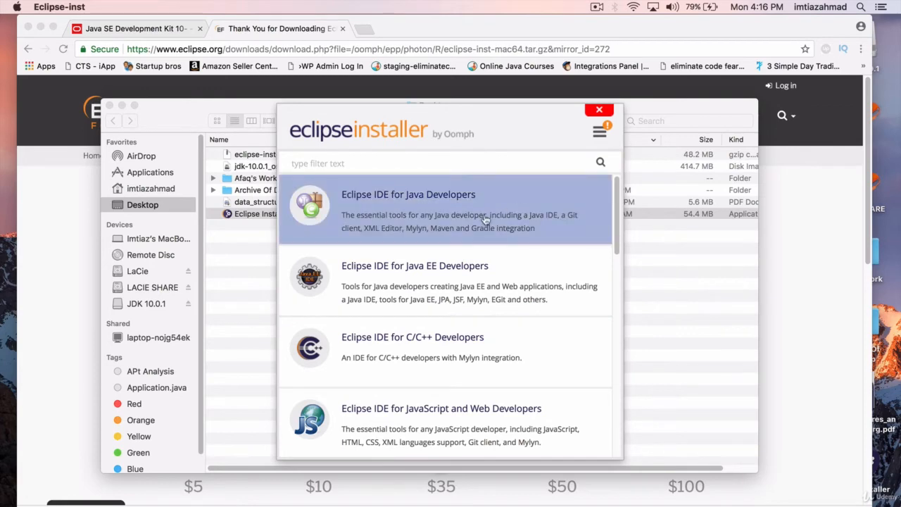
- Look through the packages offered by the Eclipse installer and choose Eclipse IDE for Java Developers
{"action": "scroll", "coordinate": [497, 234], "scroll_direction": "down", "scroll_amount": 2}
{"action": "scroll", "coordinate": [486, 259], "scroll_direction": "down", "scroll_amount": 8}
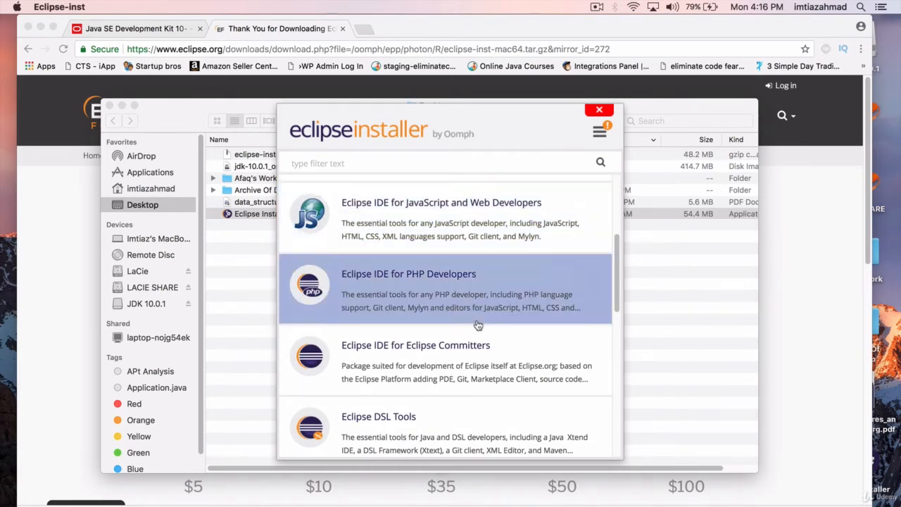
{"action": "scroll", "coordinate": [478, 325], "scroll_direction": "up", "scroll_amount": 1}
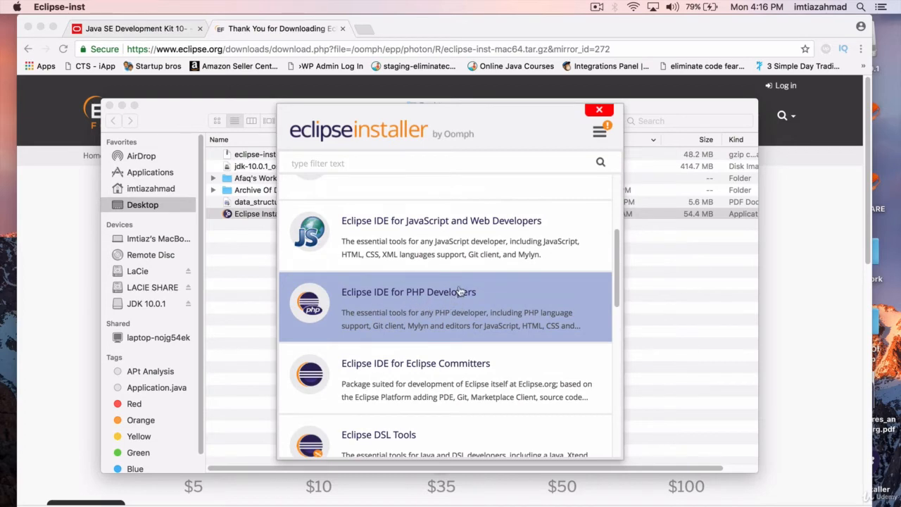
{"action": "scroll", "coordinate": [468, 299], "scroll_direction": "down", "scroll_amount": 9}
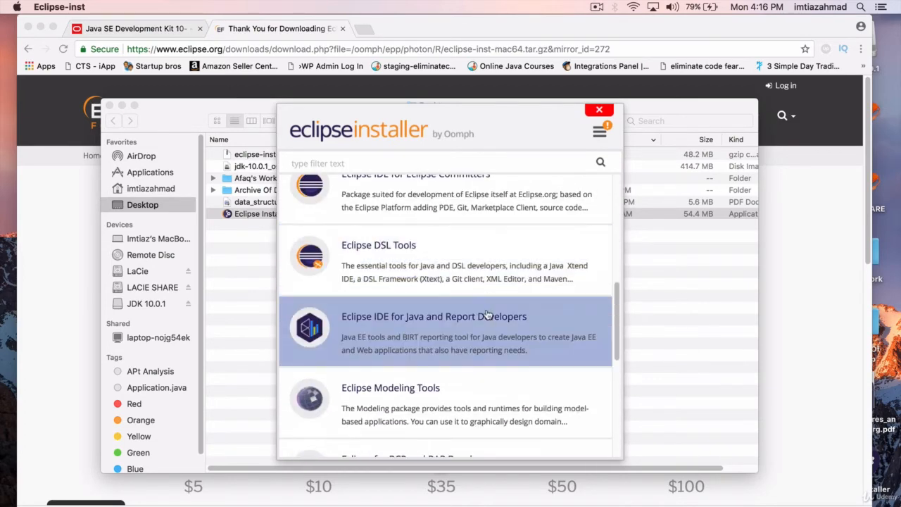
{"action": "scroll", "coordinate": [487, 315], "scroll_direction": "down", "scroll_amount": 7}
{"action": "scroll", "coordinate": [451, 338], "scroll_direction": "up", "scroll_amount": 20}
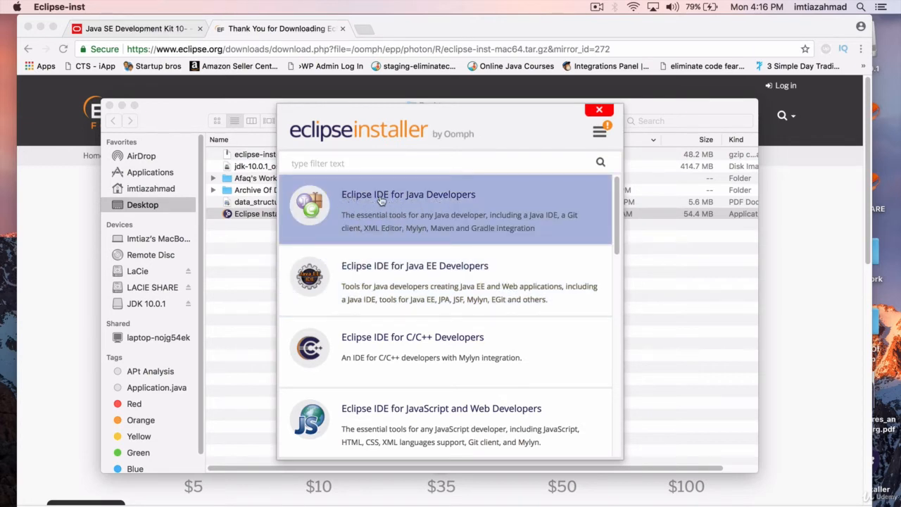
{"action": "left_click", "coordinate": [474, 207]}
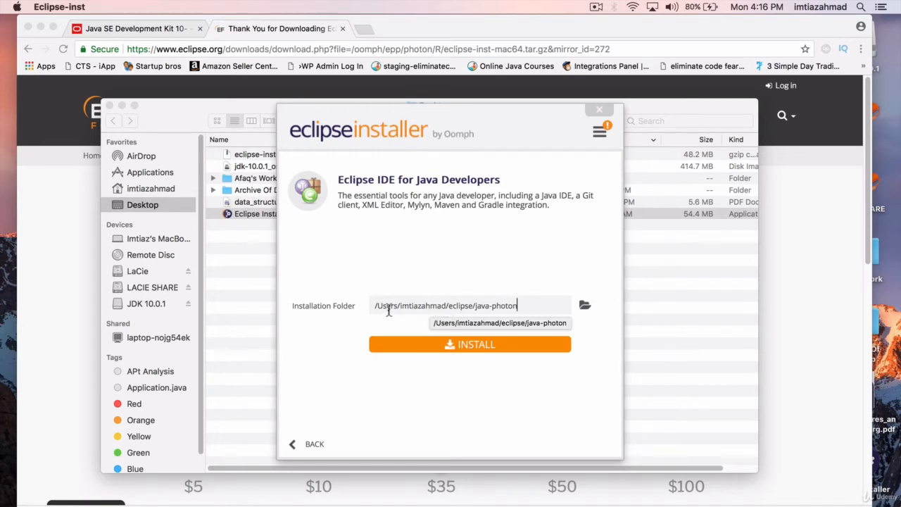
- Check the proposed eclipse/java-photon installation folder in the home directory and install the IDE there
{"action": "double_click", "coordinate": [461, 305]}
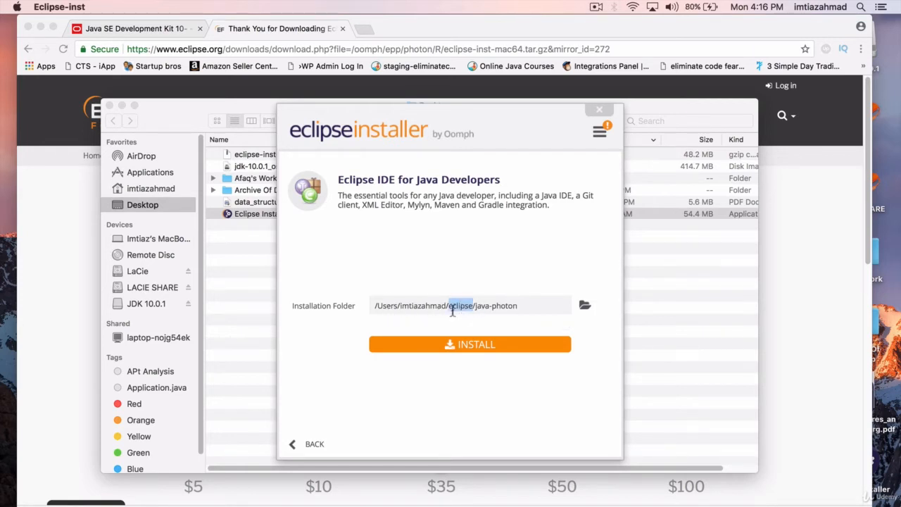
{"action": "mouse_move", "coordinate": [520, 306]}
{"action": "left_mouse_down"}
{"action": "mouse_move", "coordinate": [476, 312]}
{"action": "mouse_move", "coordinate": [527, 312]}
{"action": "mouse_move", "coordinate": [517, 311]}
{"action": "left_mouse_up"}
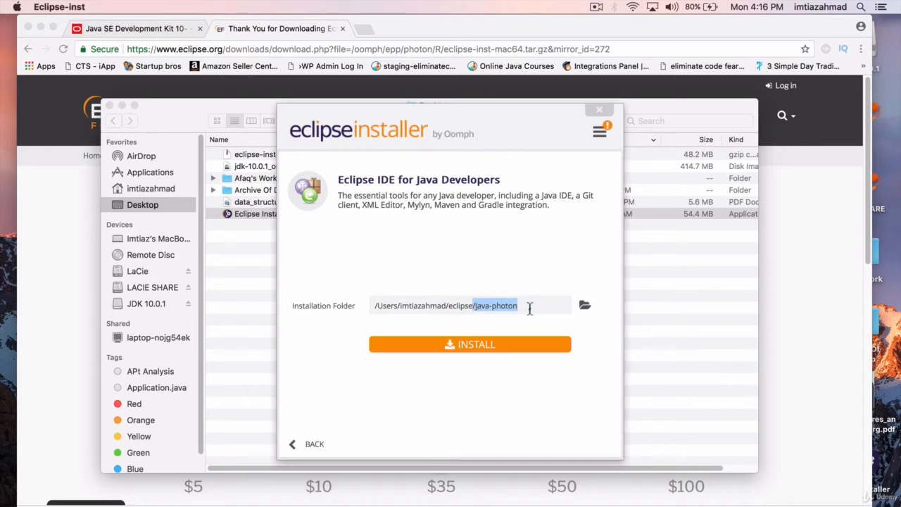
{"action": "left_click", "coordinate": [529, 307]}
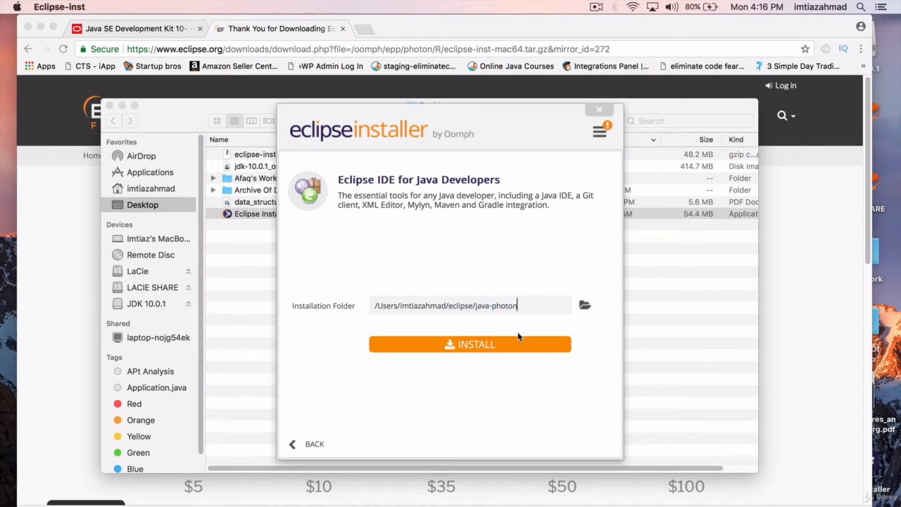
{"action": "left_click", "coordinate": [481, 346]}
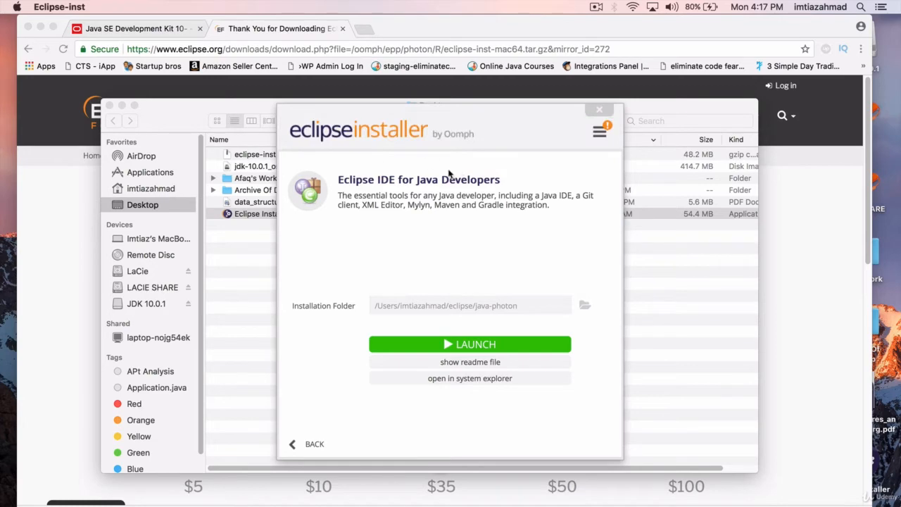
- Launch the installed Eclipse with the proposed eclipse-workspace directory as workspace, and agree to continue with the older-version workspace
{"action": "left_click", "coordinate": [477, 348]}
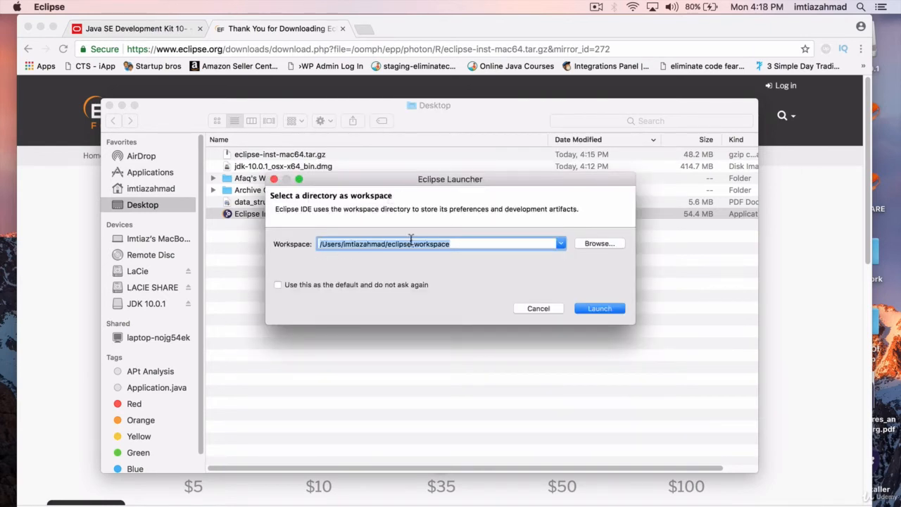
{"action": "left_click", "coordinate": [463, 245]}
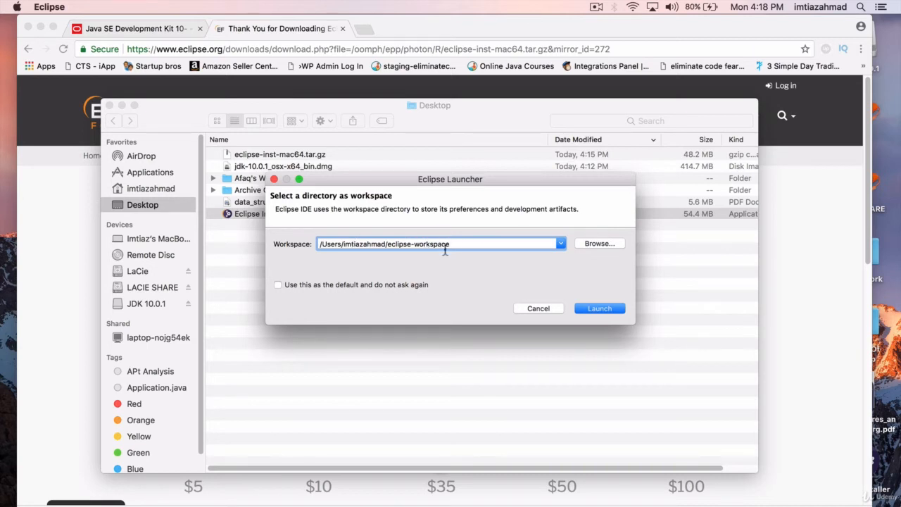
{"action": "left_click_drag", "start_coordinate": [447, 244], "coordinate": [387, 244]}
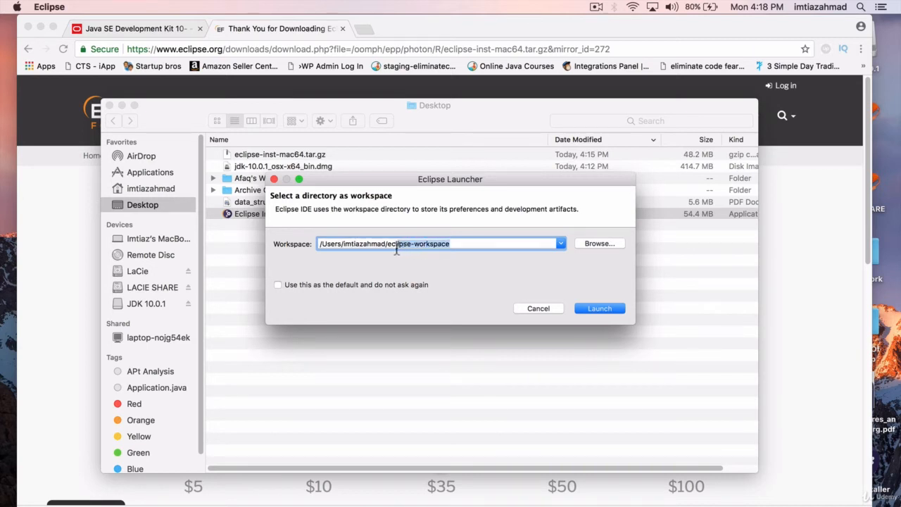
{"action": "left_click", "coordinate": [464, 245]}
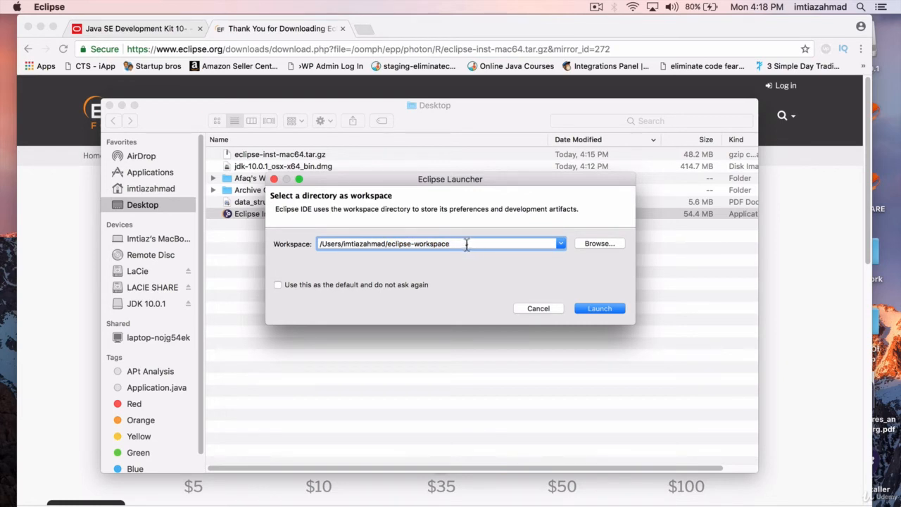
{"action": "left_click_drag", "start_coordinate": [461, 245], "coordinate": [383, 246]}
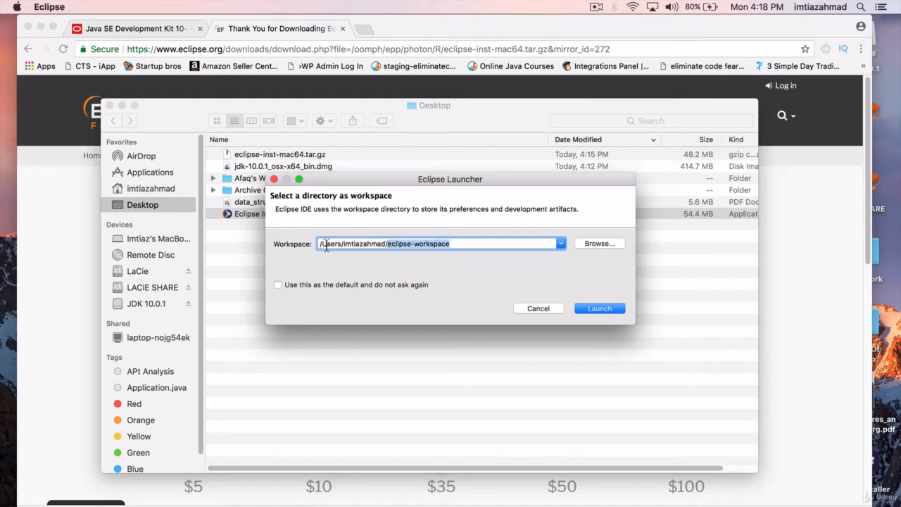
{"action": "triple_click", "coordinate": [505, 244]}
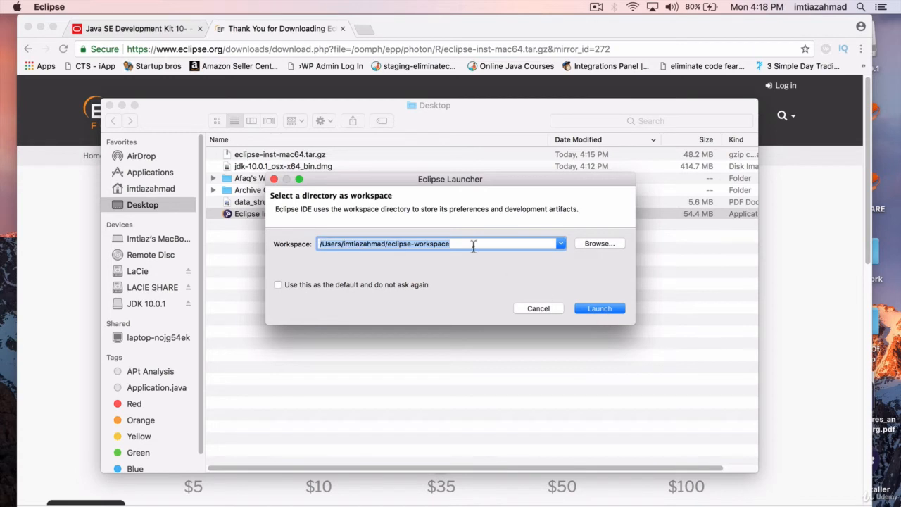
{"action": "left_click", "coordinate": [599, 308]}
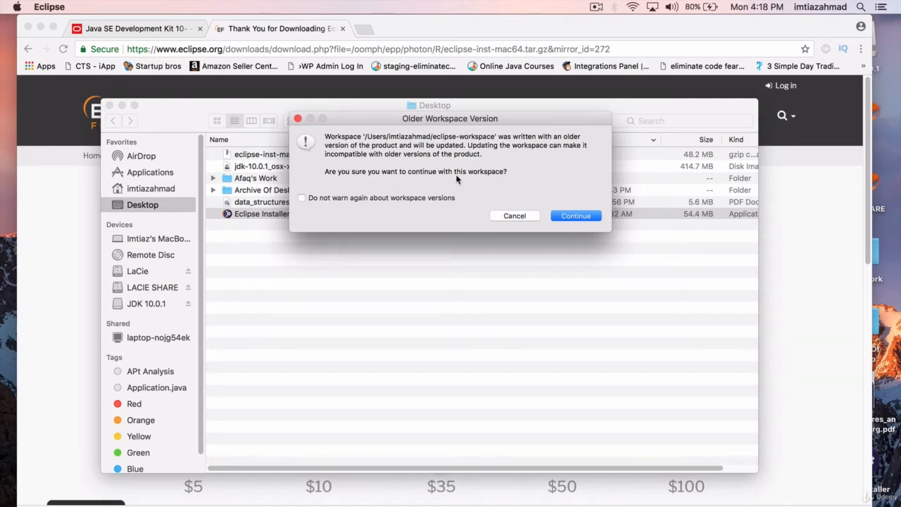
{"action": "left_click", "coordinate": [577, 218]}
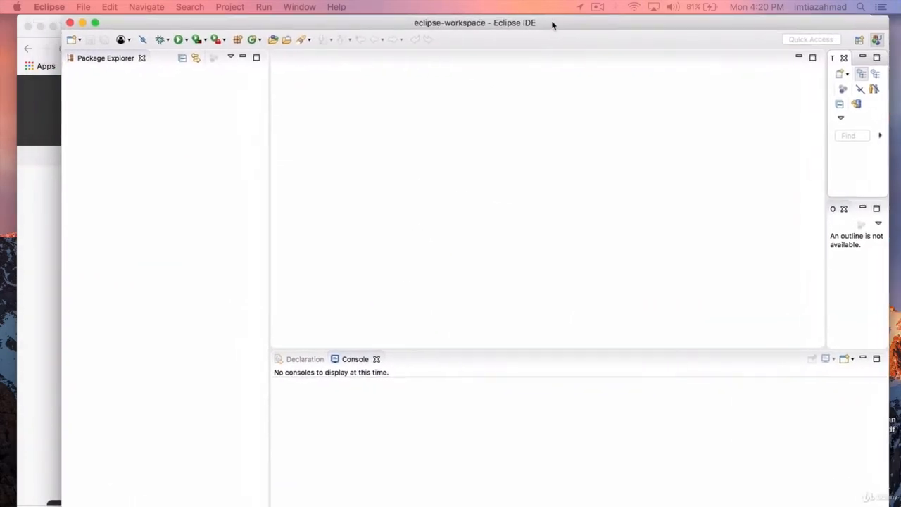
- Open the Eclipse Welcome page, look over its options, and close it to return to the workbench
{"action": "left_click_drag", "start_coordinate": [552, 25], "coordinate": [542, 24]}
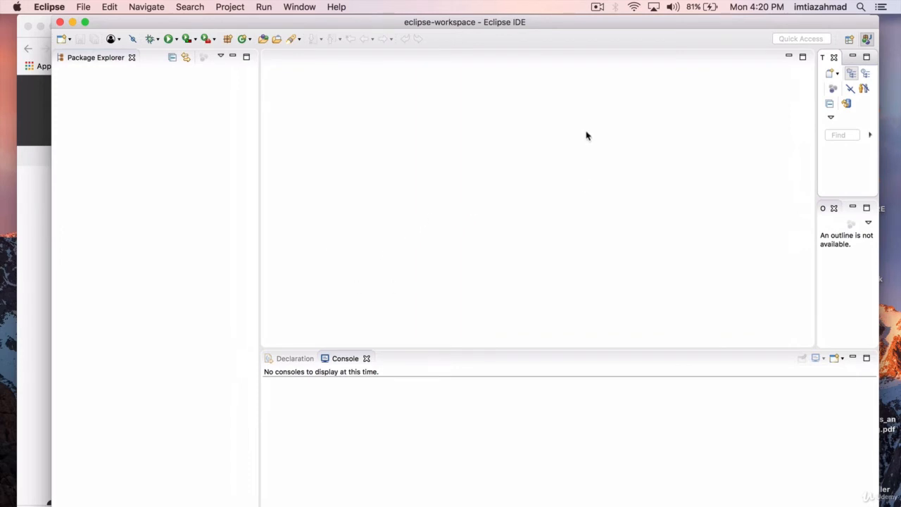
{"action": "left_click_drag", "start_coordinate": [567, 27], "coordinate": [538, 26]}
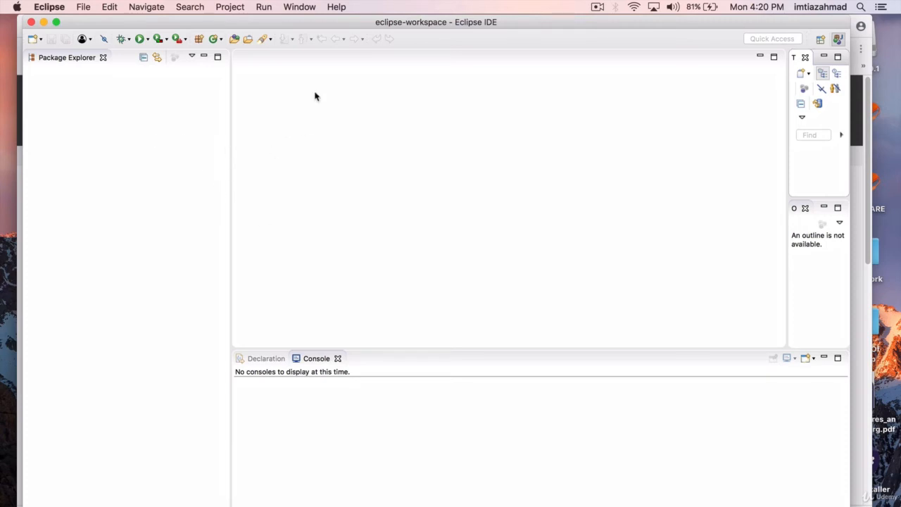
{"action": "left_click", "coordinate": [337, 7]}
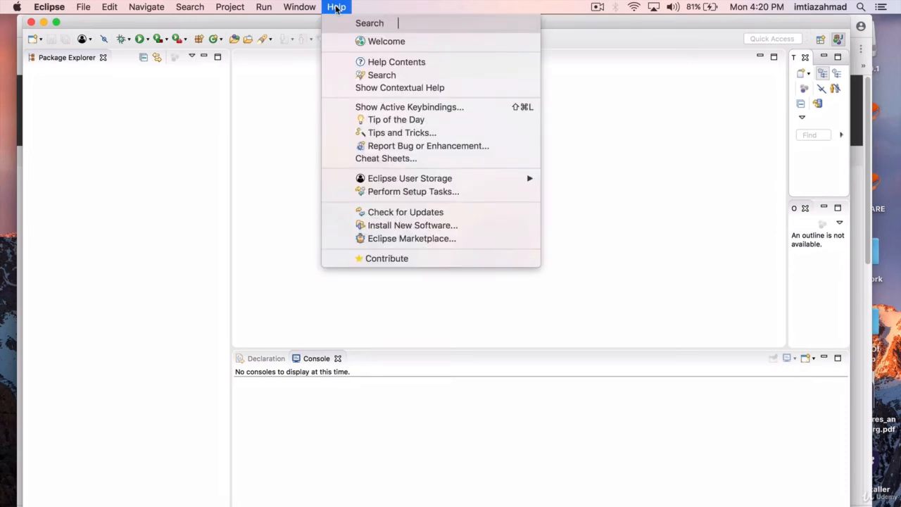
{"action": "left_click", "coordinate": [374, 41]}
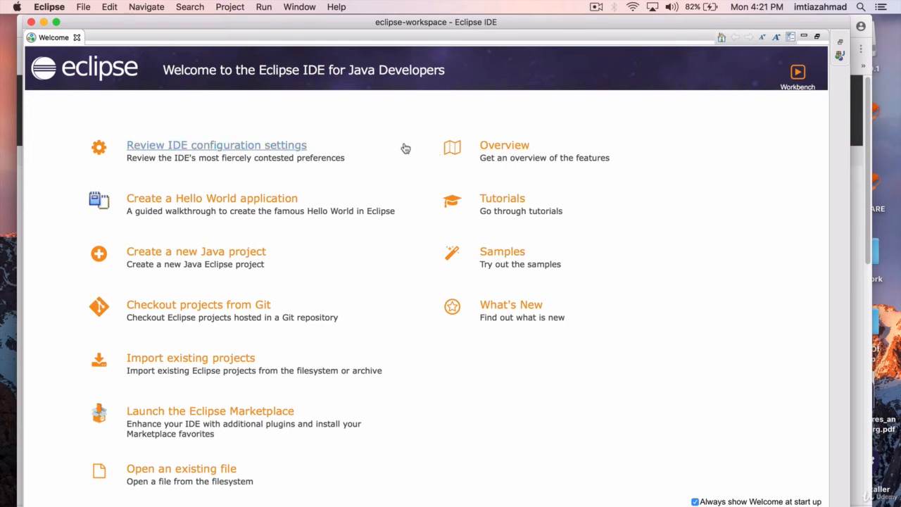
{"action": "left_click", "coordinate": [78, 38]}
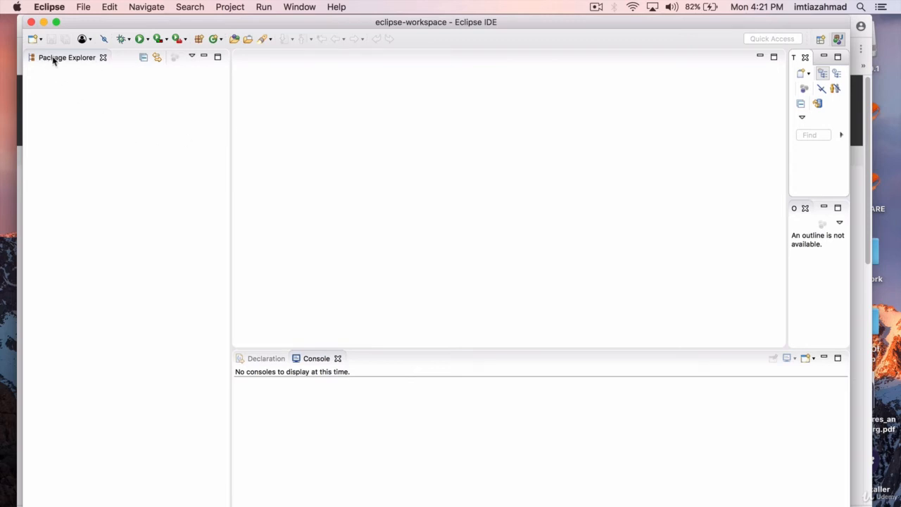
- Create a new Java project named test from the Package Explorer, with the default location, JRE and project layout
{"action": "right_click", "coordinate": [108, 110]}
{"action": "mouse_move", "coordinate": [120, 118]}
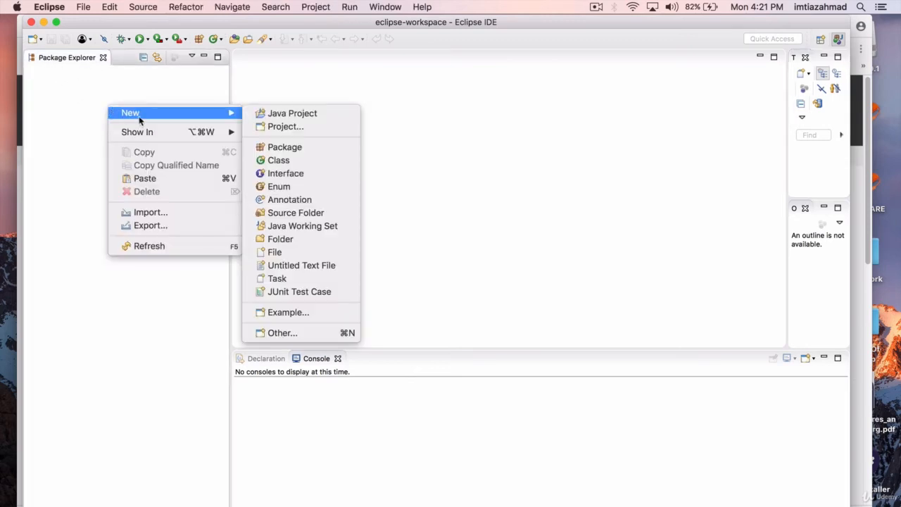
{"action": "left_click", "coordinate": [312, 115]}
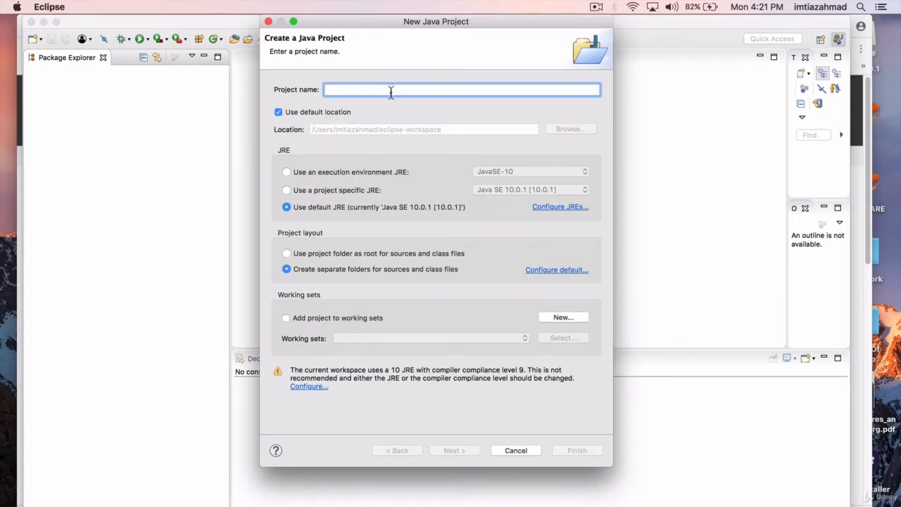
{"action": "type", "text": "test"}
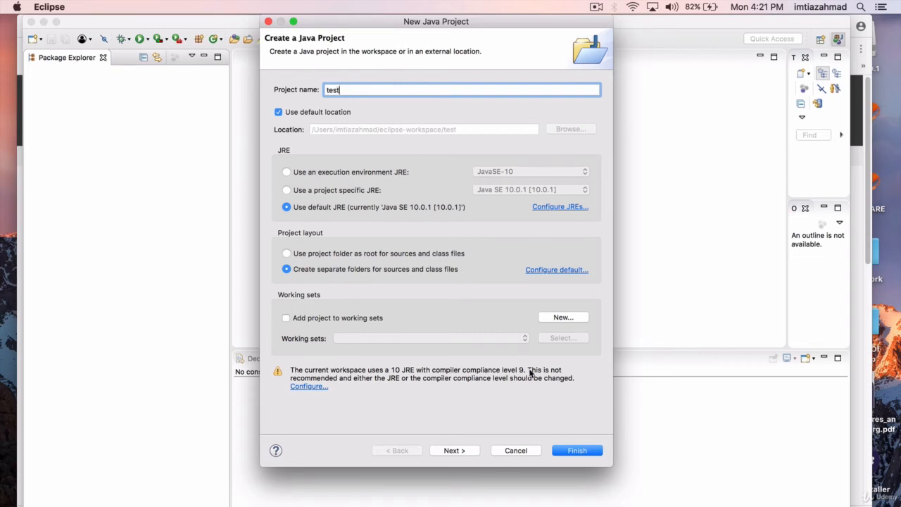
{"action": "left_click", "coordinate": [577, 450]}
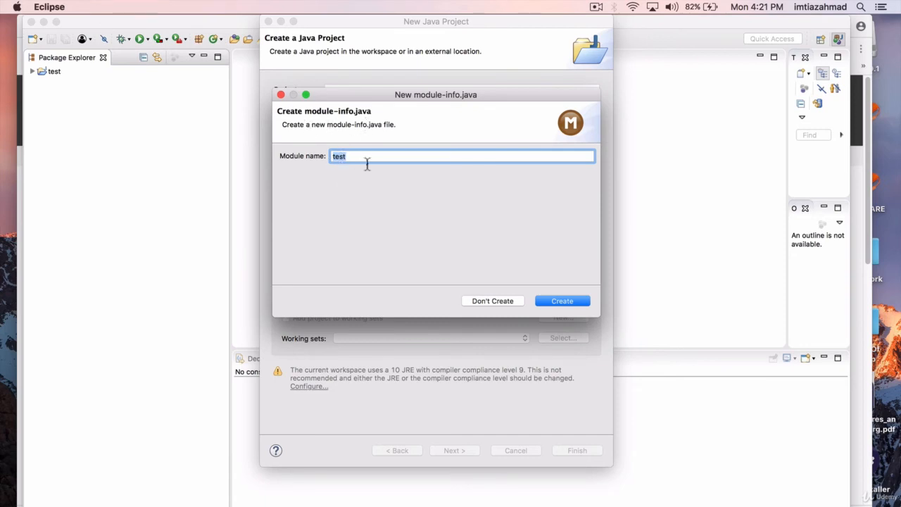
- Create the module-info.java file with the proposed module name test, and close it without saving any edits
{"action": "left_click", "coordinate": [562, 301]}
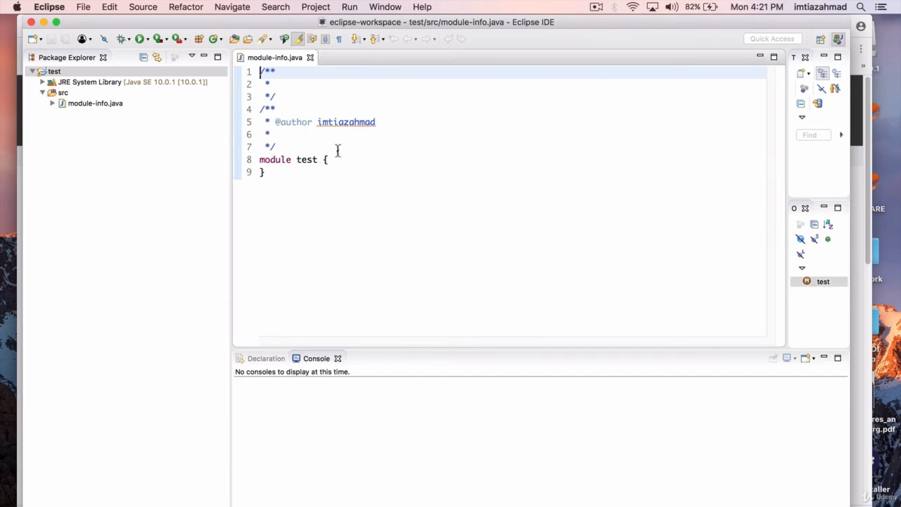
{"action": "left_click_drag", "start_coordinate": [335, 150], "coordinate": [253, 71]}
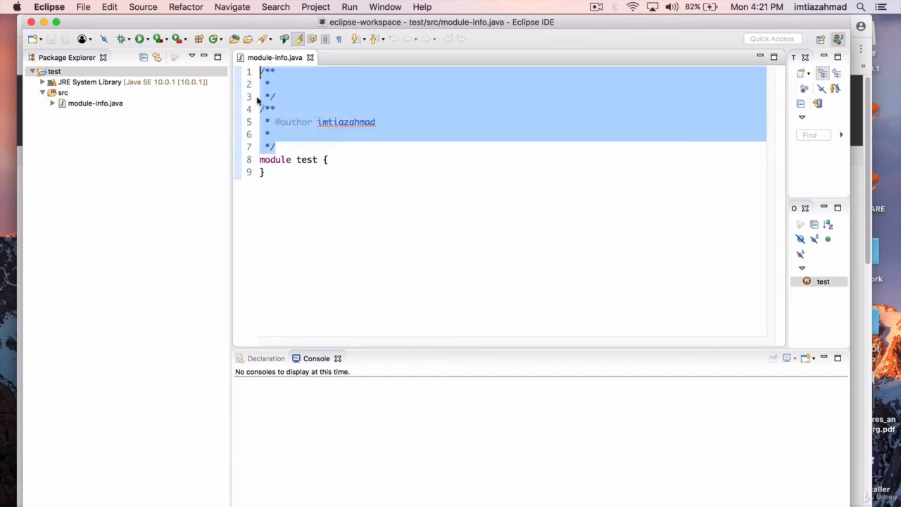
{"action": "key", "text": "BackSpace"}
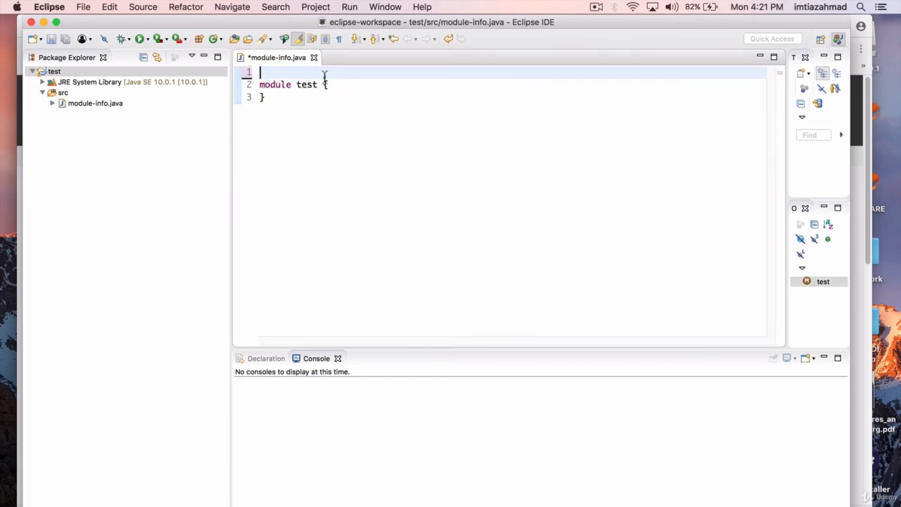
{"action": "left_click", "coordinate": [314, 58]}
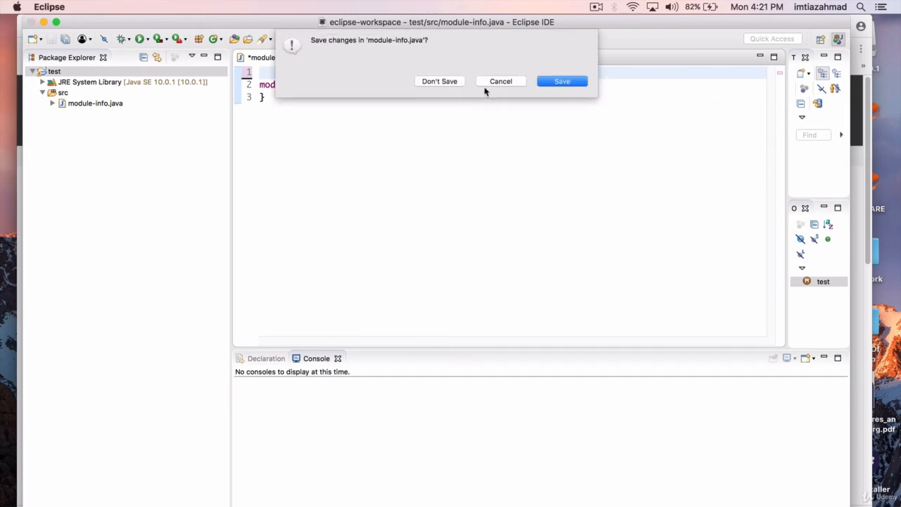
{"action": "left_click", "coordinate": [443, 80]}
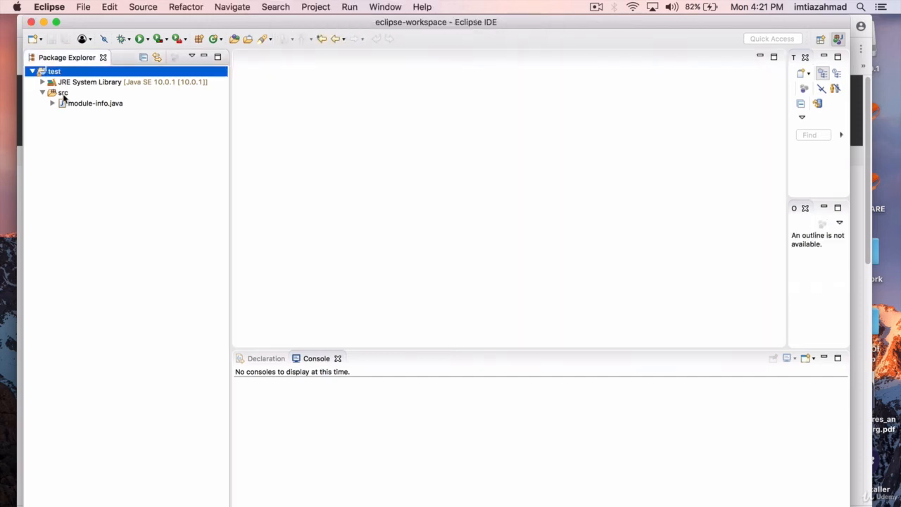
- Create a public class named Application in package test of the src folder, including the public static void main method stub
{"action": "right_click", "coordinate": [62, 94]}
{"action": "mouse_move", "coordinate": [111, 100]}
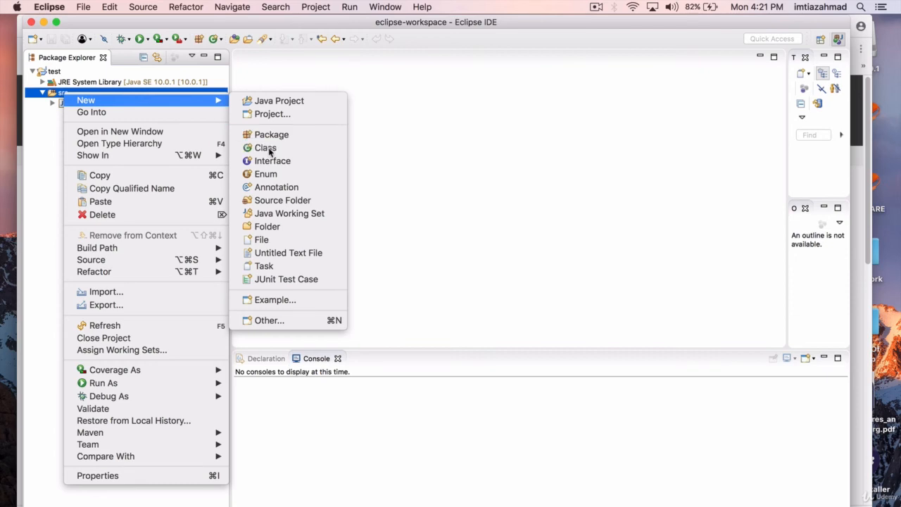
{"action": "left_click", "coordinate": [266, 150]}
{"action": "type", "text": "P"}
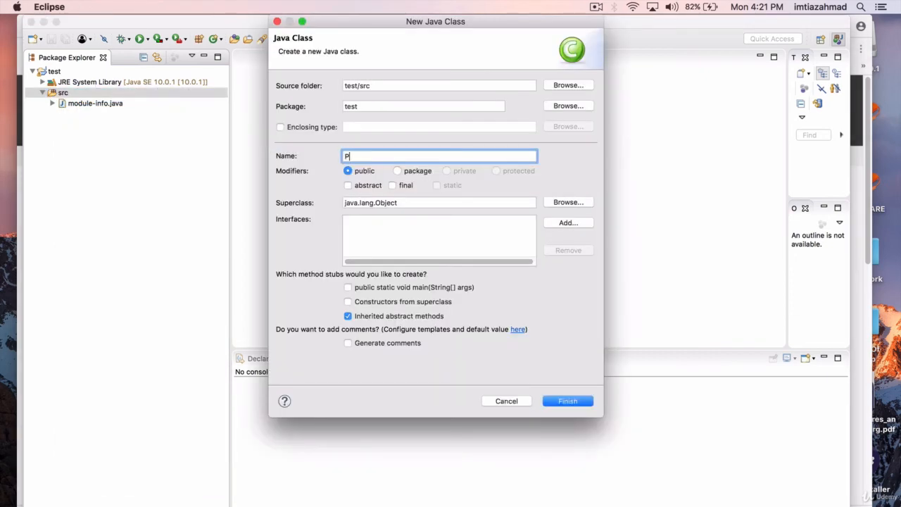
{"action": "type", "text": "PL"}
{"action": "key", "text": "BackSpace"}
{"action": "key", "text": "BackSpace"}
{"action": "key", "text": "BackSpace"}
{"action": "type", "text": "Application"}
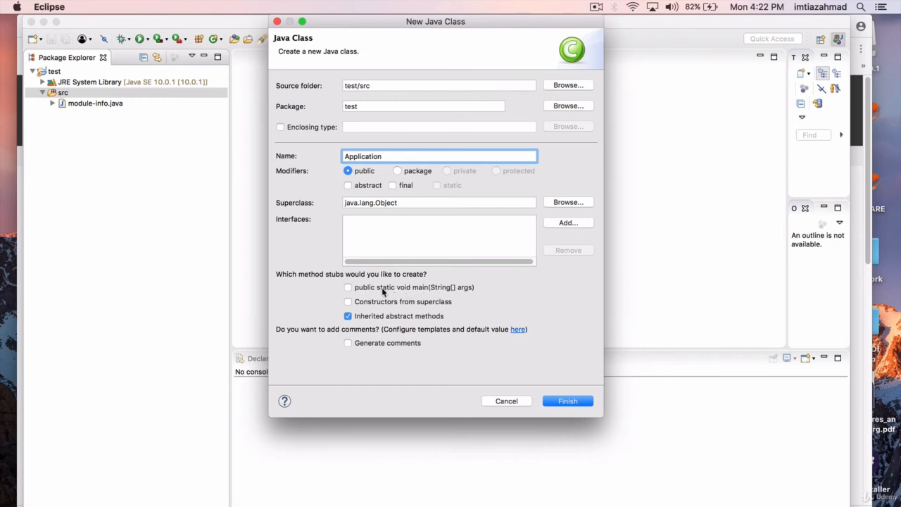
{"action": "left_click", "coordinate": [348, 287]}
{"action": "left_click", "coordinate": [569, 401]}
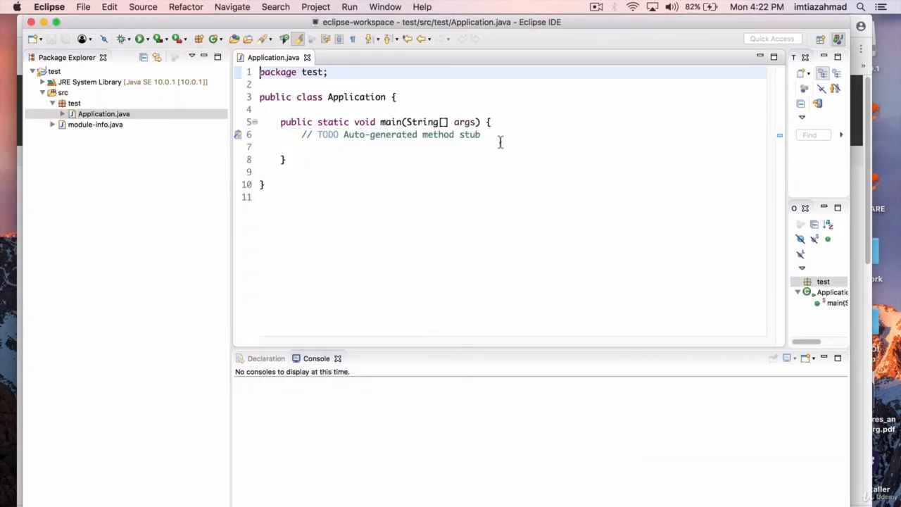
- Replace the auto-generated TODO comment in the main method with an empty System.out.println(); statement, preceded by a blank line
{"action": "left_click_drag", "start_coordinate": [500, 141], "coordinate": [299, 138]}
{"action": "key", "text": "BackSpace"}
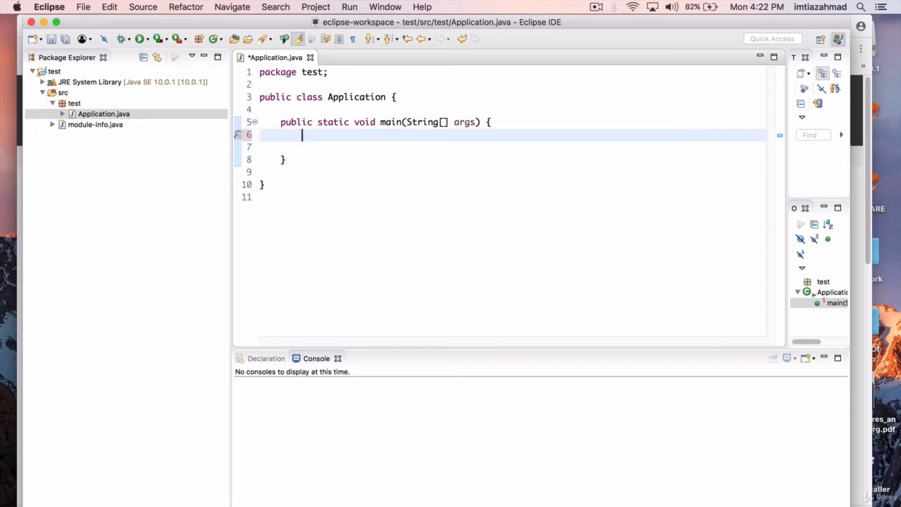
{"action": "key", "text": "Return"}
{"action": "type", "text": "Sysou"}
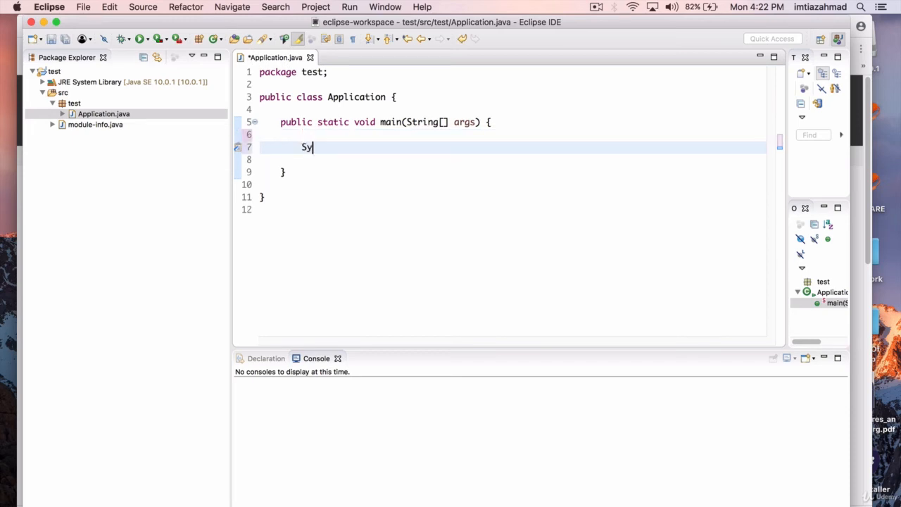
{"action": "key", "text": "BackSpace"}
{"action": "key", "text": "BackSpace"}
{"action": "key", "text": "BackSpace"}
{"action": "key", "text": "BackSpace"}
{"action": "type", "text": "stem.out.print"}
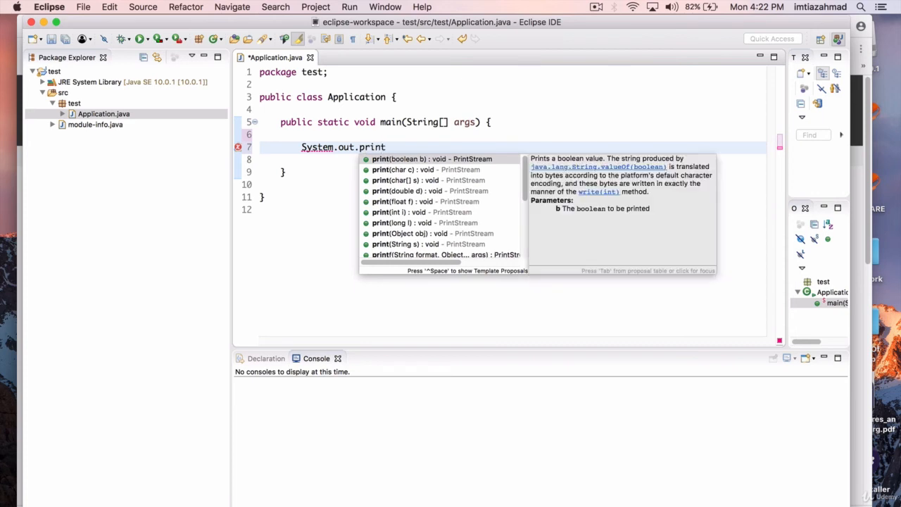
{"action": "type", "text": "ln()"}
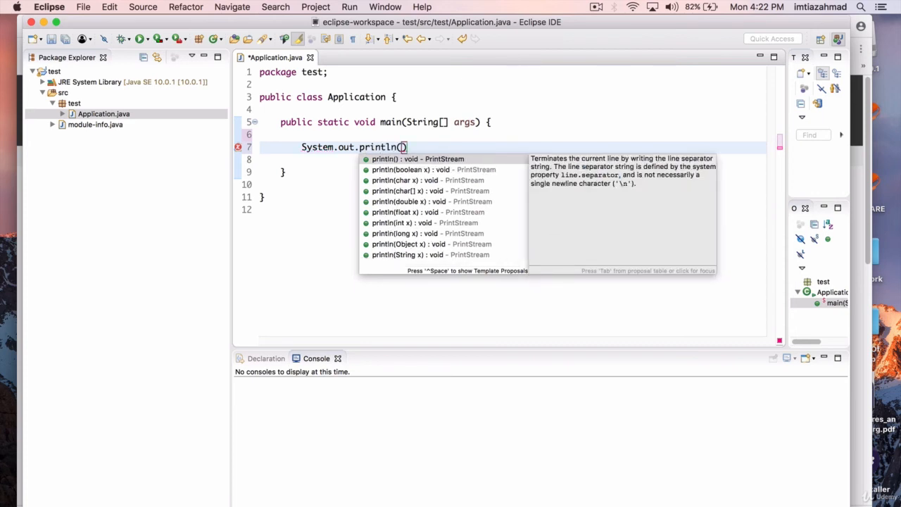
{"action": "type", "text": ";"}
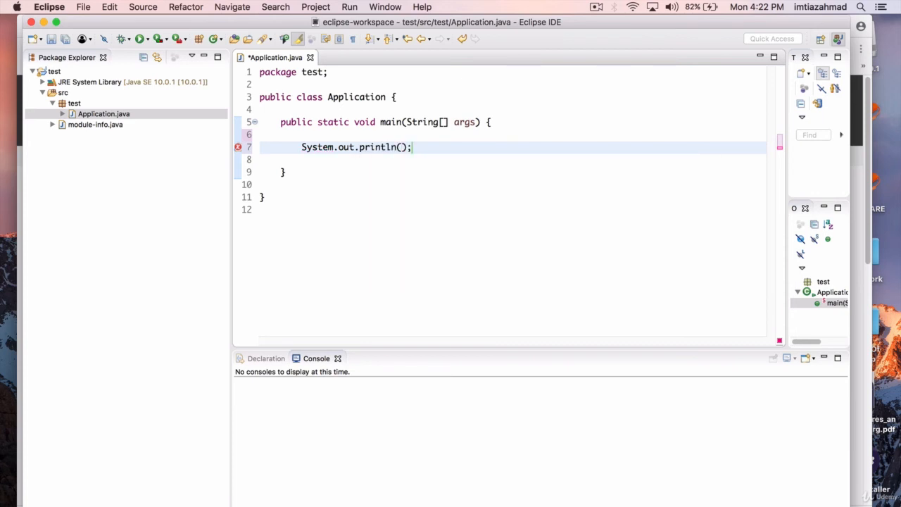
- Insert the string " Hello world! " as the println argument and save Application.java
{"action": "left_click", "coordinate": [401, 148]}
{"action": "type", "text": "\" Hello wo"}
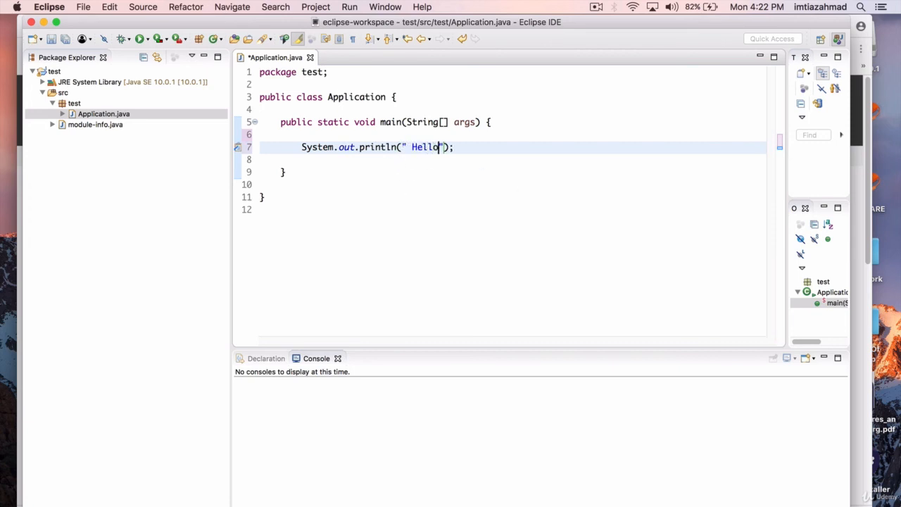
{"action": "type", "text": "rld!"}
{"action": "key", "text": "super+s"}
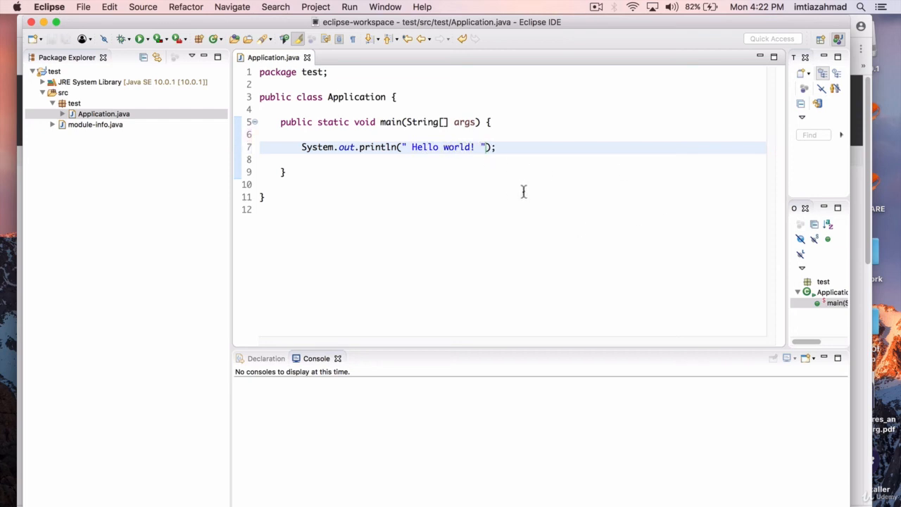
- Examine the System.out.println call and the complete print statement in the main method
{"action": "left_click", "coordinate": [302, 147]}
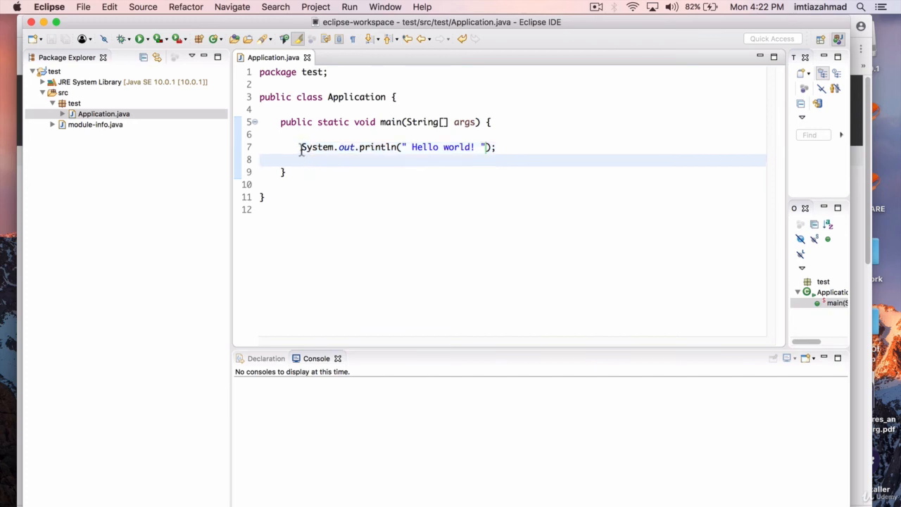
{"action": "left_click_drag", "start_coordinate": [301, 147], "coordinate": [398, 151]}
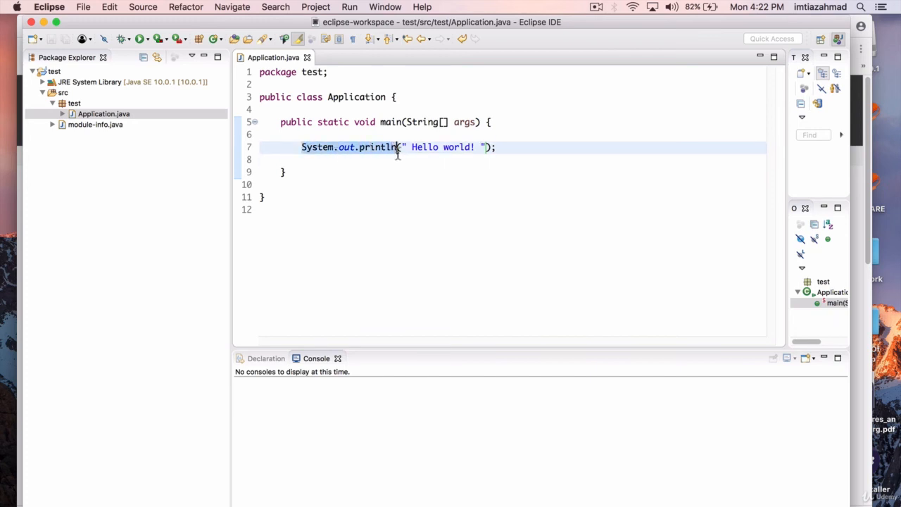
{"action": "left_click", "coordinate": [532, 148]}
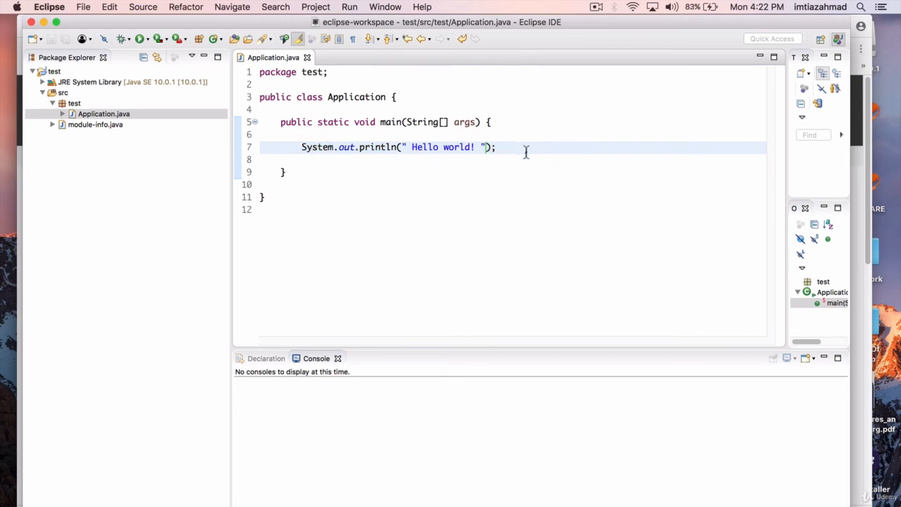
{"action": "left_click_drag", "start_coordinate": [500, 147], "coordinate": [298, 148]}
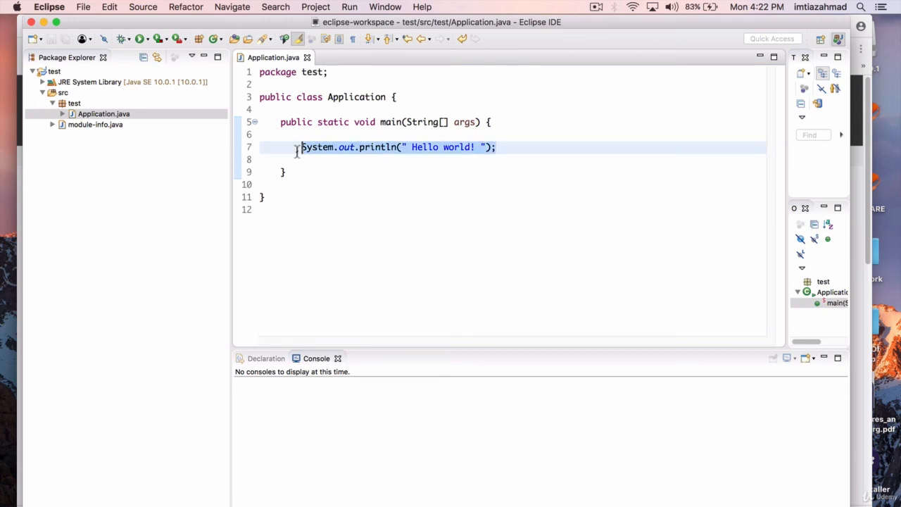
{"action": "left_click", "coordinate": [517, 149]}
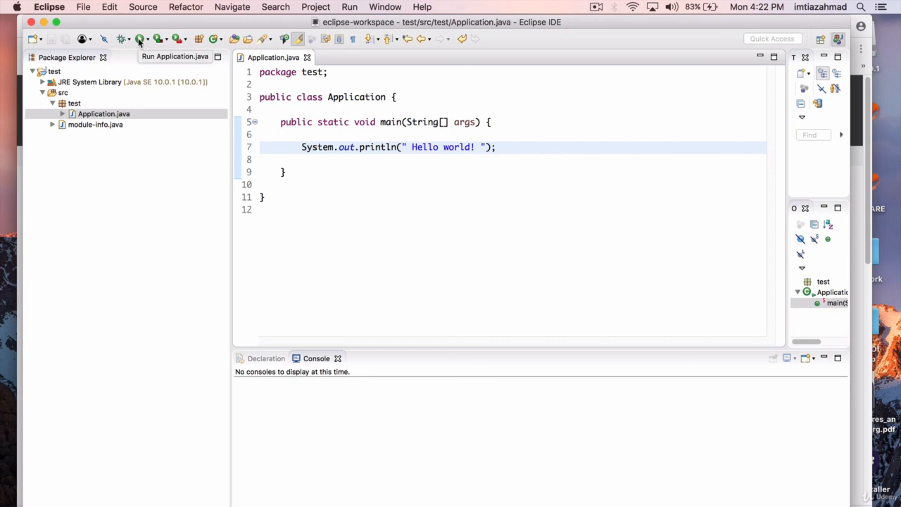
- Run Application.java and compare the console output with the string passed to println
{"action": "left_click", "coordinate": [139, 39]}
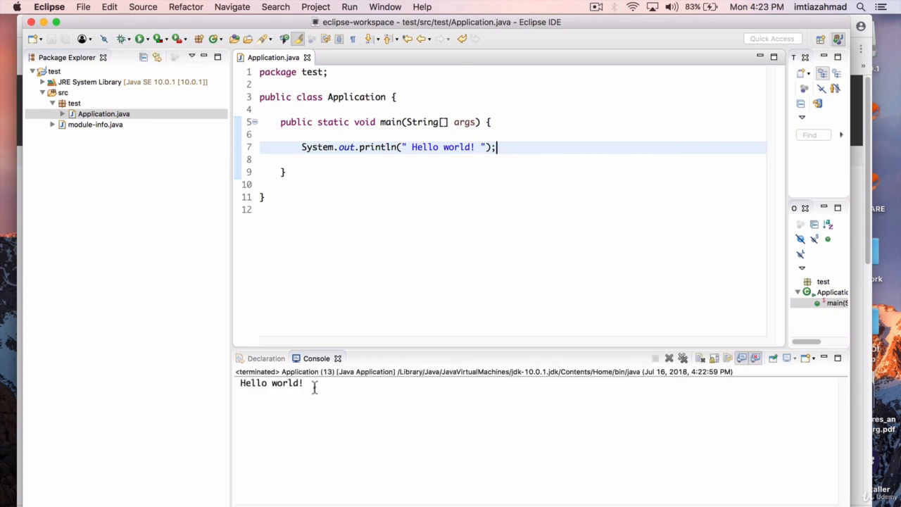
{"action": "left_click_drag", "start_coordinate": [314, 388], "coordinate": [243, 383]}
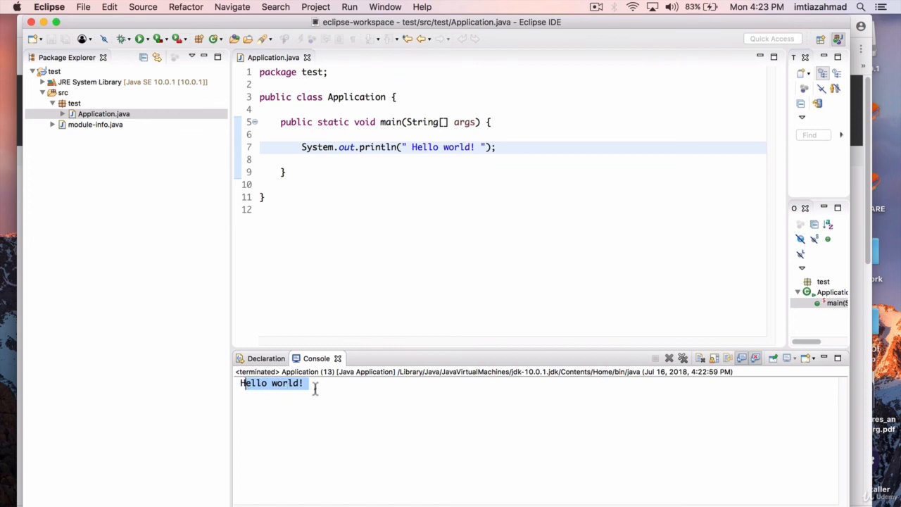
{"action": "left_click_drag", "start_coordinate": [313, 385], "coordinate": [236, 385]}
{"action": "left_click", "coordinate": [476, 148]}
{"action": "left_click_drag", "start_coordinate": [507, 147], "coordinate": [406, 148]}
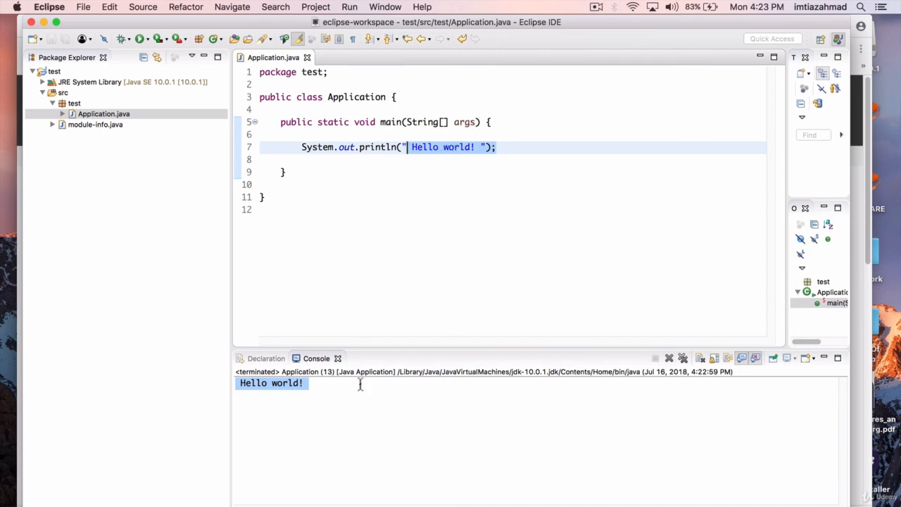
{"action": "left_click", "coordinate": [352, 430]}
{"action": "left_click", "coordinate": [373, 258]}
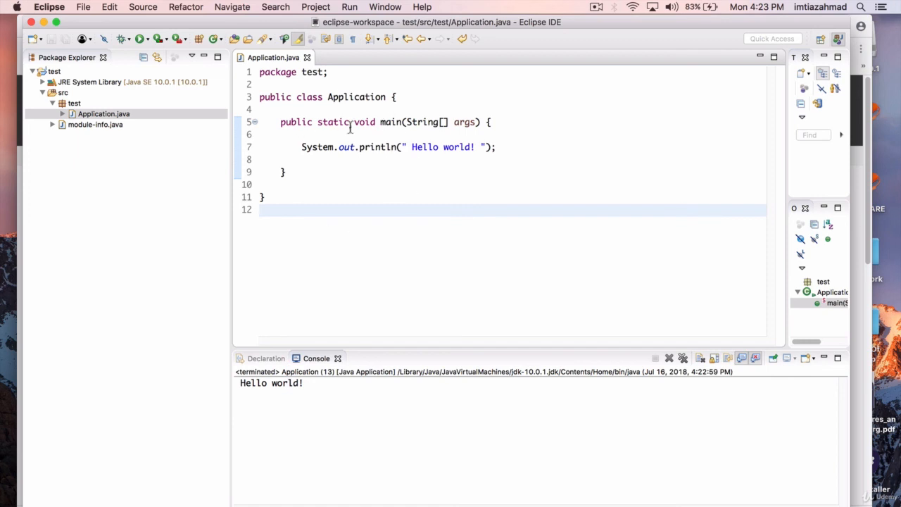
- Run the class again with Run As Java Application from the code editor and check its console output
{"action": "right_click", "coordinate": [553, 155]}
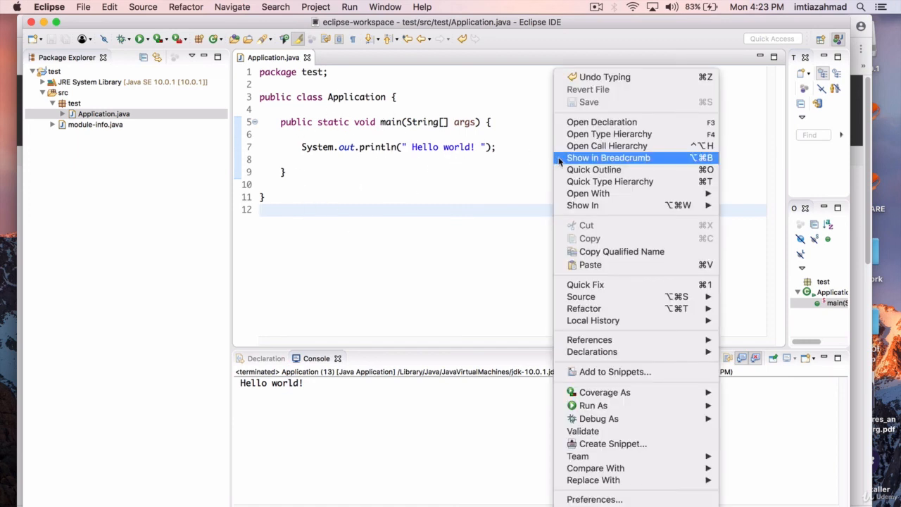
{"action": "mouse_move", "coordinate": [613, 302]}
{"action": "mouse_move", "coordinate": [620, 408]}
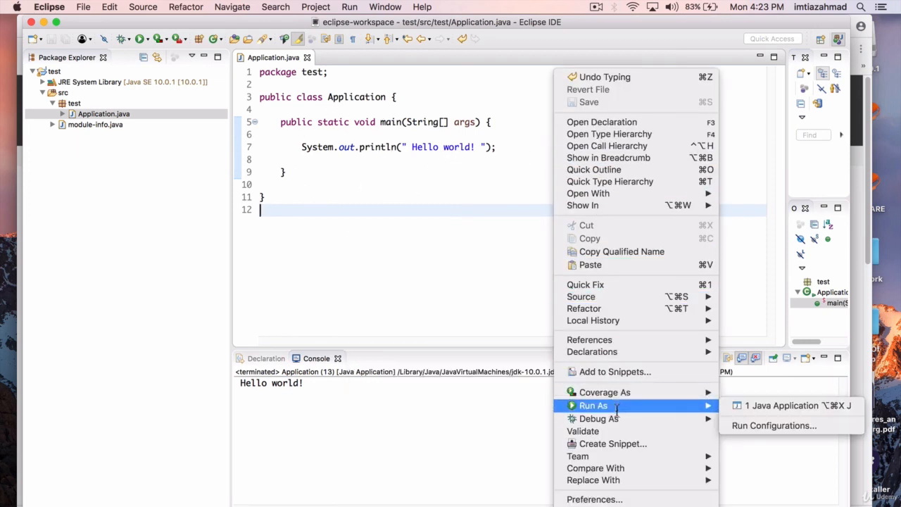
{"action": "left_click", "coordinate": [774, 406]}
{"action": "left_click_drag", "start_coordinate": [342, 388], "coordinate": [232, 381]}
{"action": "left_click", "coordinate": [344, 391]}
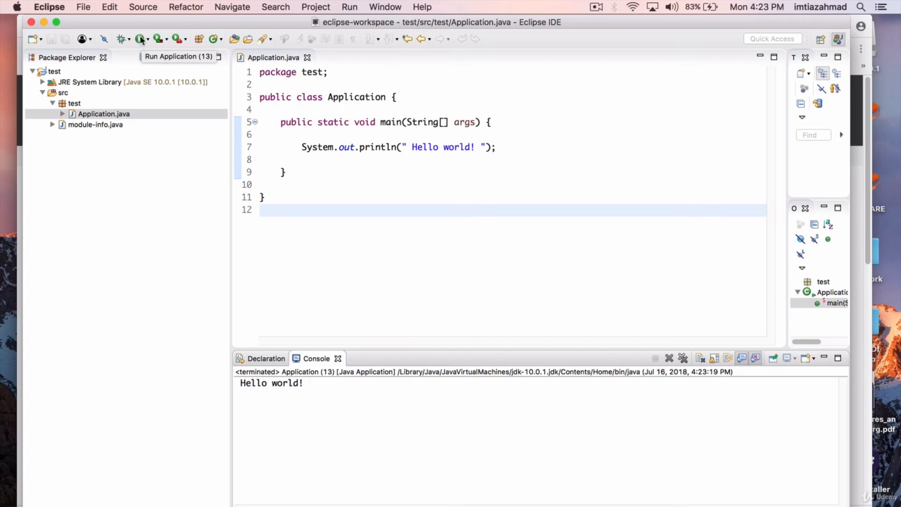
- Look over the editor's Run As options without running anything, and examine the main method and its declaration line
{"action": "right_click", "coordinate": [420, 177]}
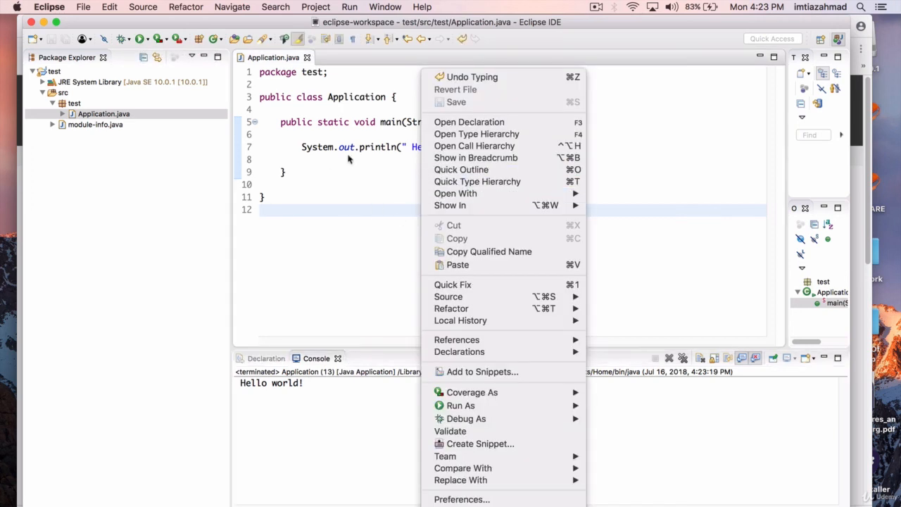
{"action": "mouse_move", "coordinate": [497, 407]}
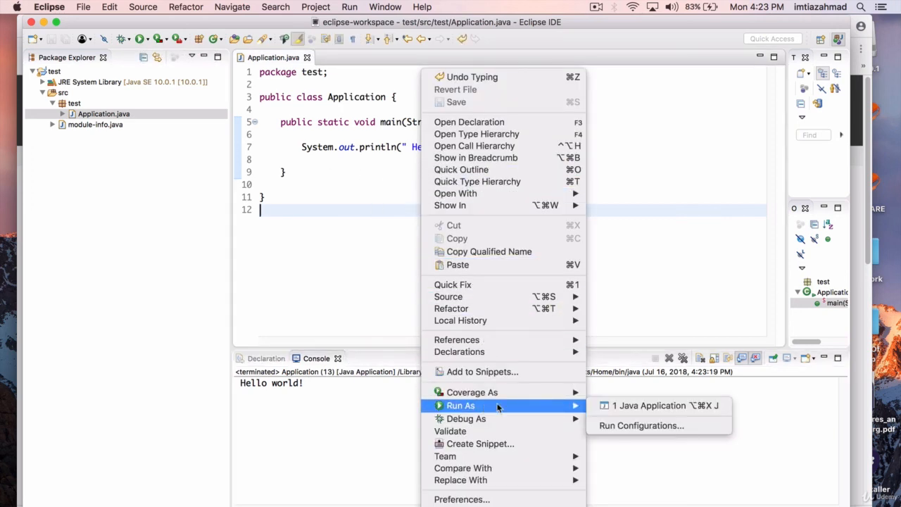
{"action": "left_click", "coordinate": [636, 201]}
{"action": "left_click", "coordinate": [404, 186]}
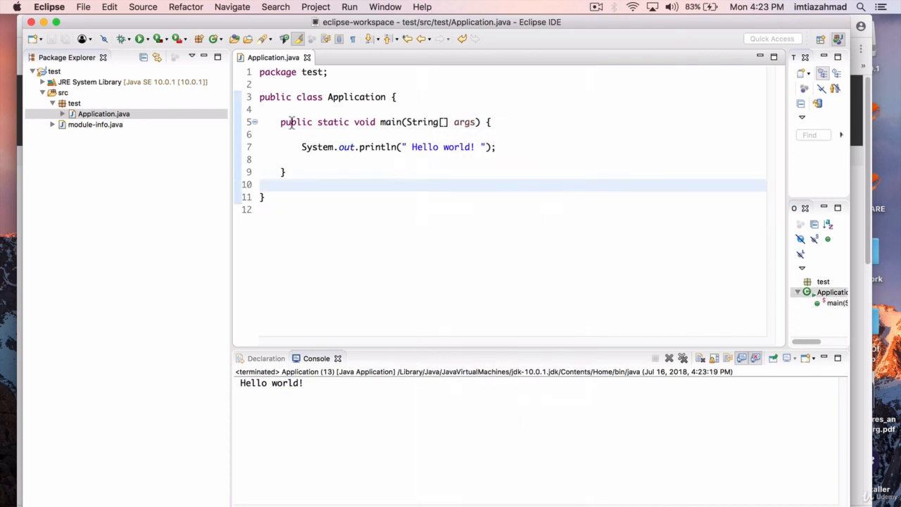
{"action": "left_click_drag", "start_coordinate": [281, 122], "coordinate": [509, 177]}
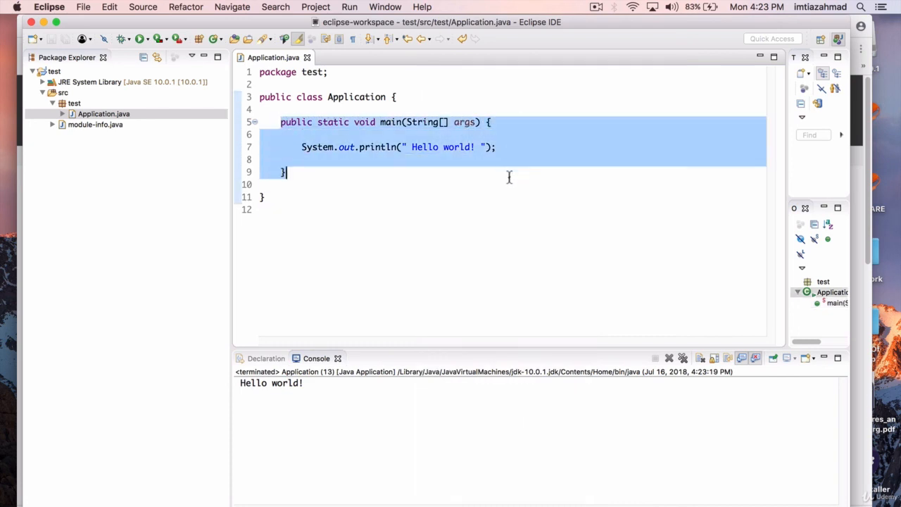
{"action": "left_click", "coordinate": [502, 174]}
{"action": "left_click", "coordinate": [387, 122]}
{"action": "left_click_drag", "start_coordinate": [537, 126], "coordinate": [258, 123]}
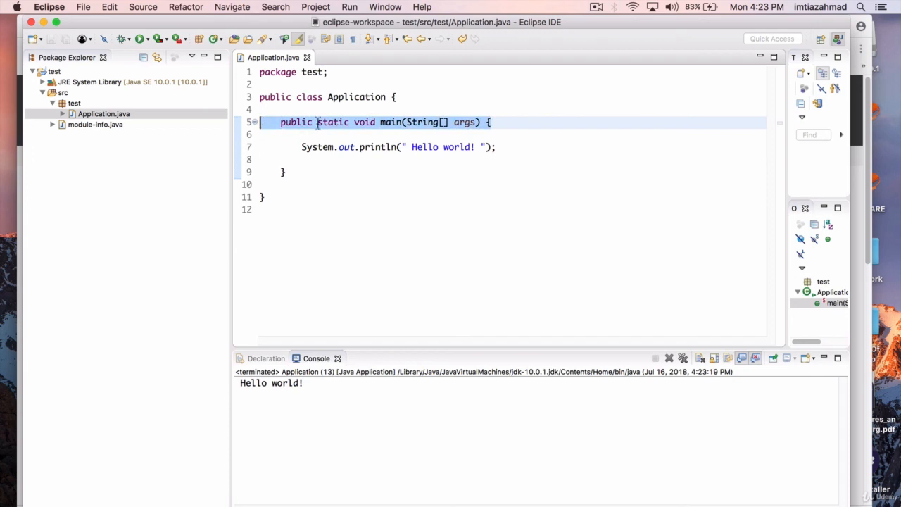
{"action": "left_click", "coordinate": [530, 123]}
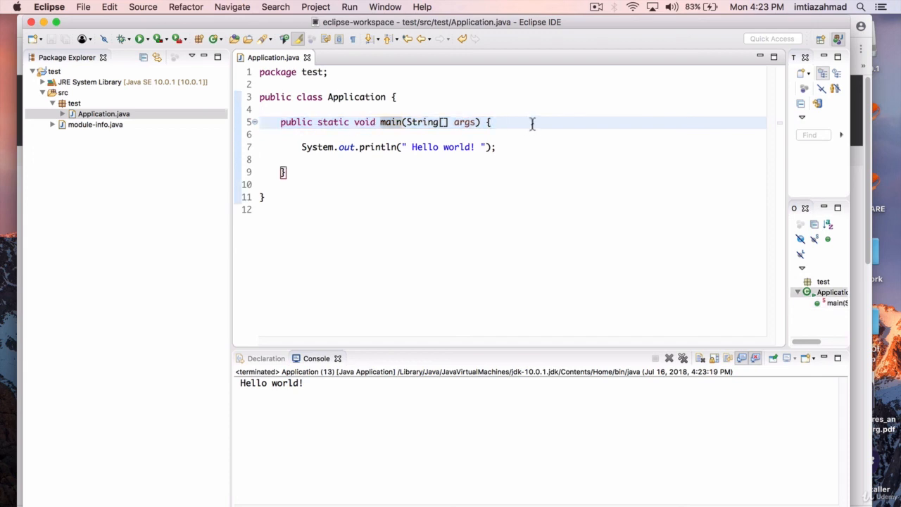